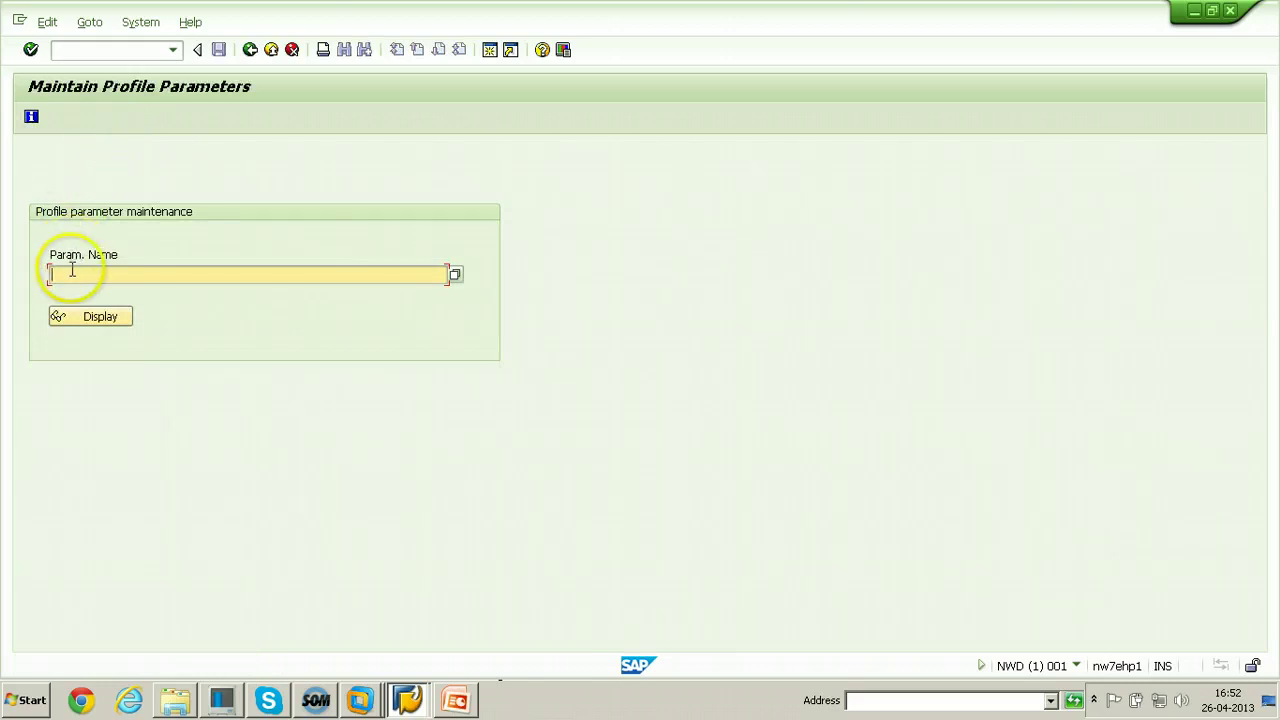
left_click_drag(46, 256, 109, 252)
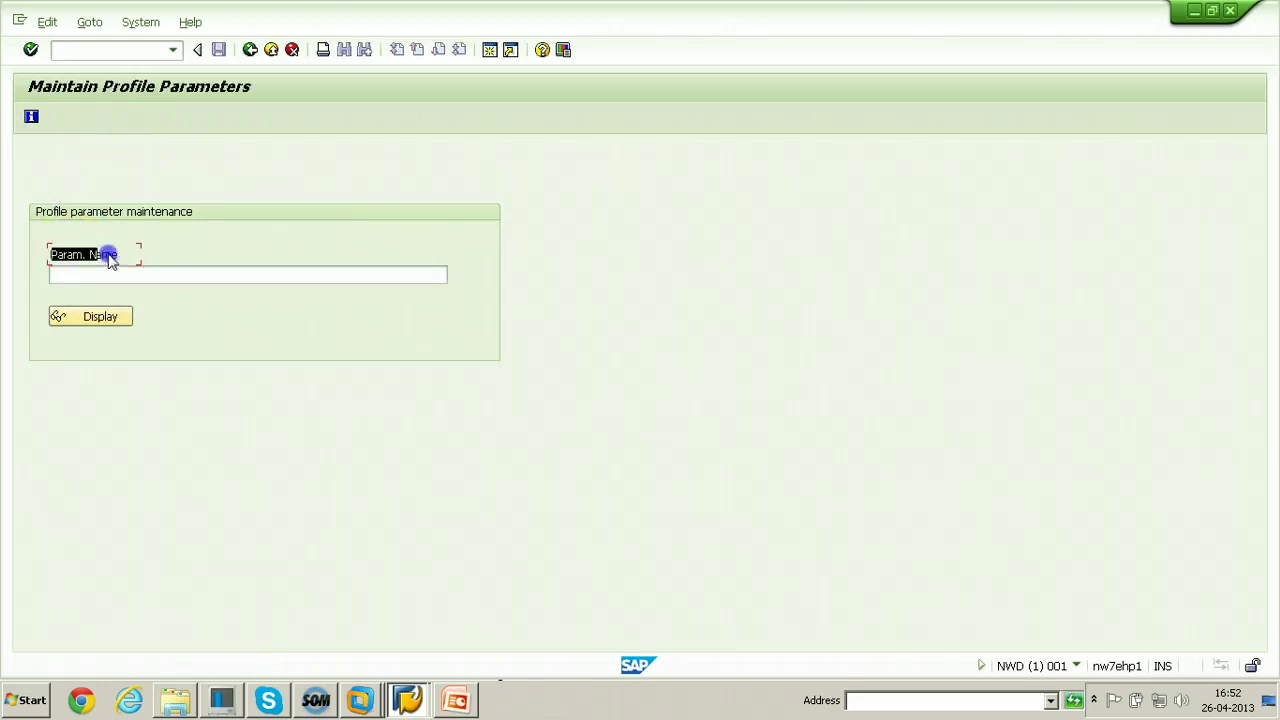
left_click(135, 258)
left_click(120, 272)
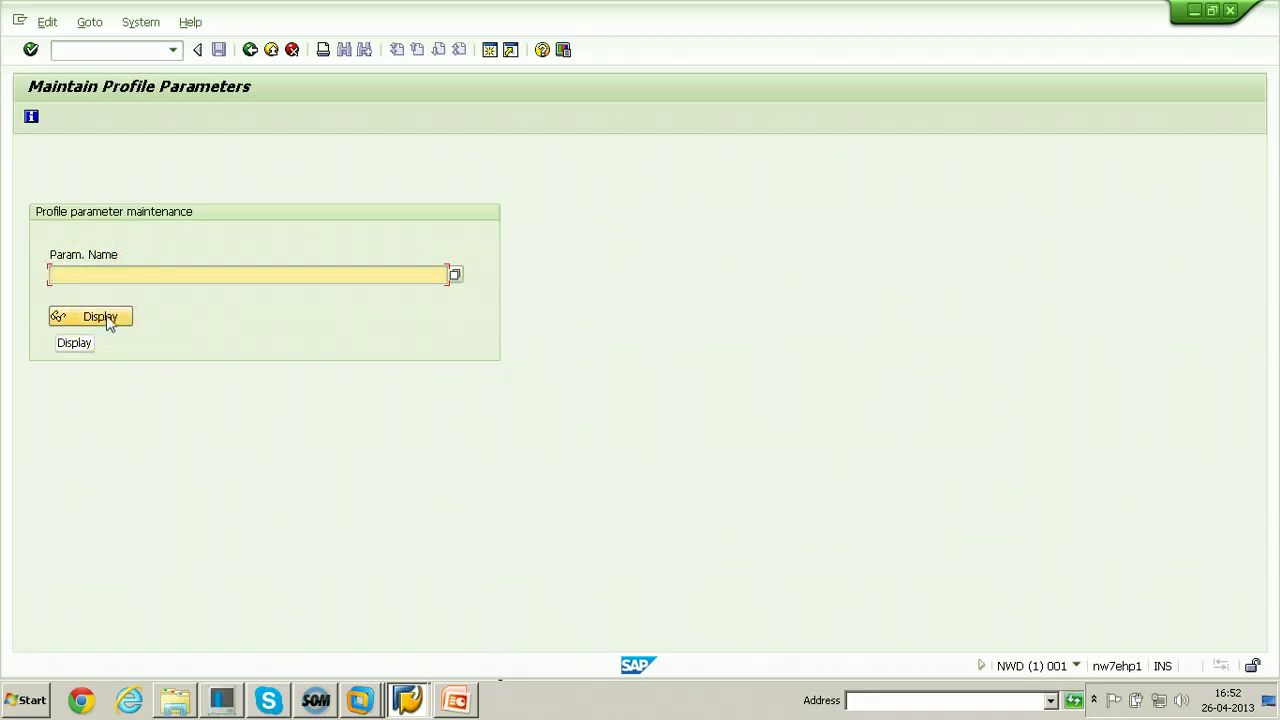
left_click(69, 277)
List the possible values for the parameter name with the maximum number of hits cleared, so that all entries are returned
left_click(215, 281)
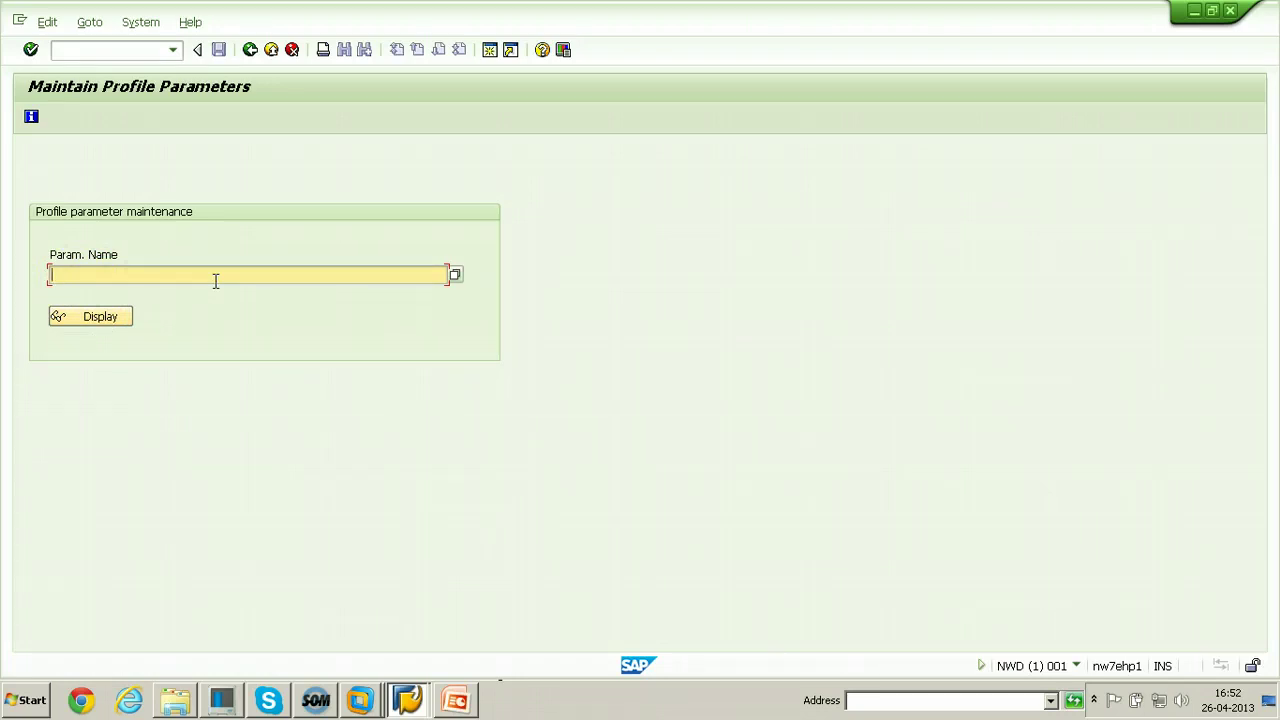
key("F4")
left_click(231, 170)
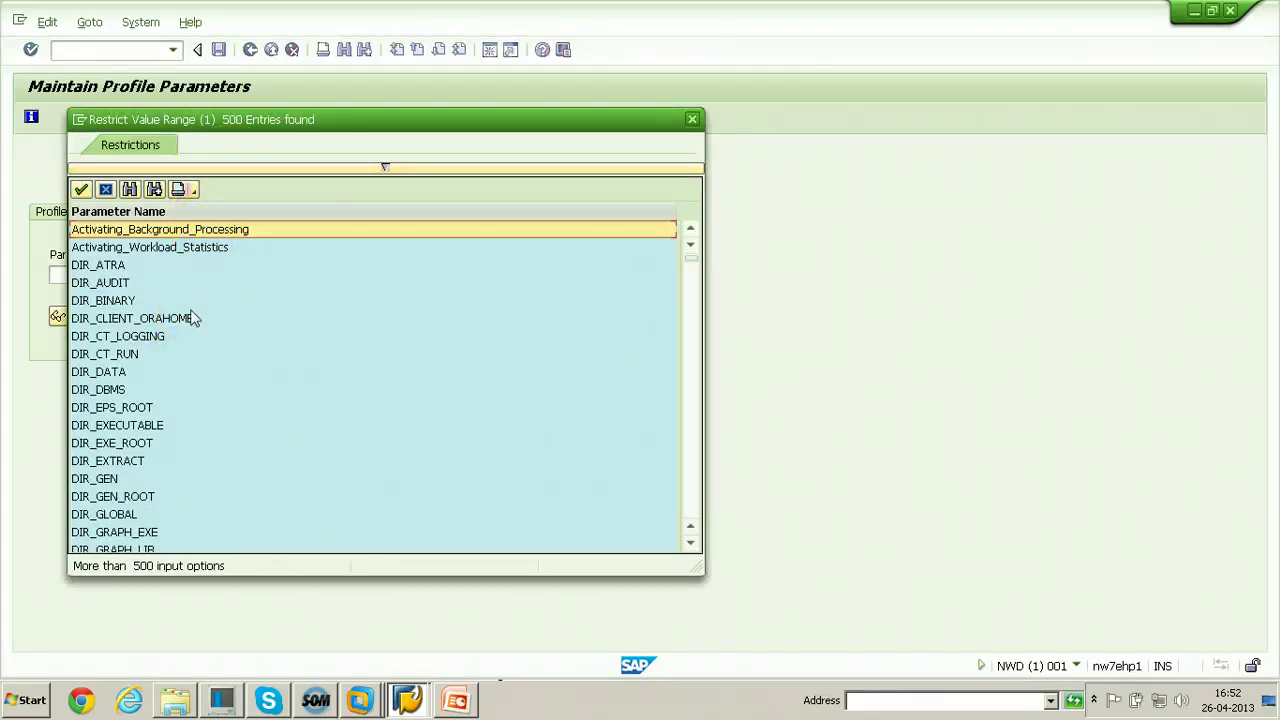
left_click(240, 149)
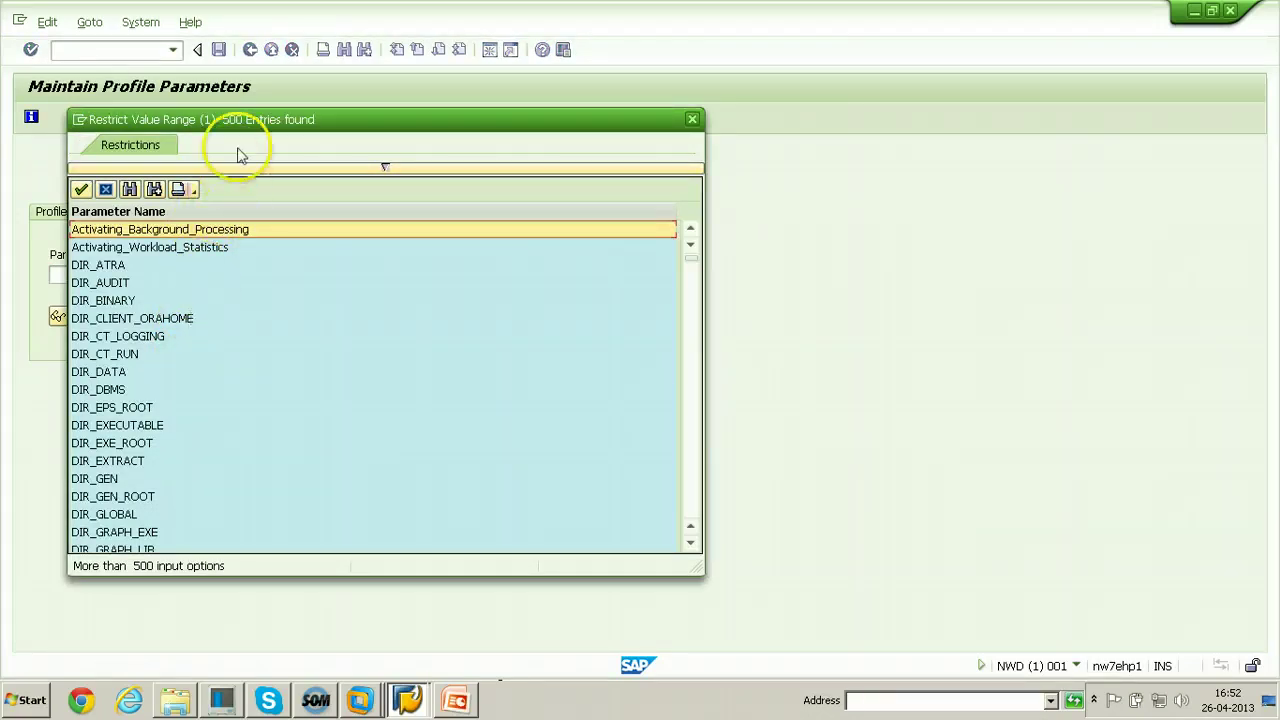
left_click(385, 170)
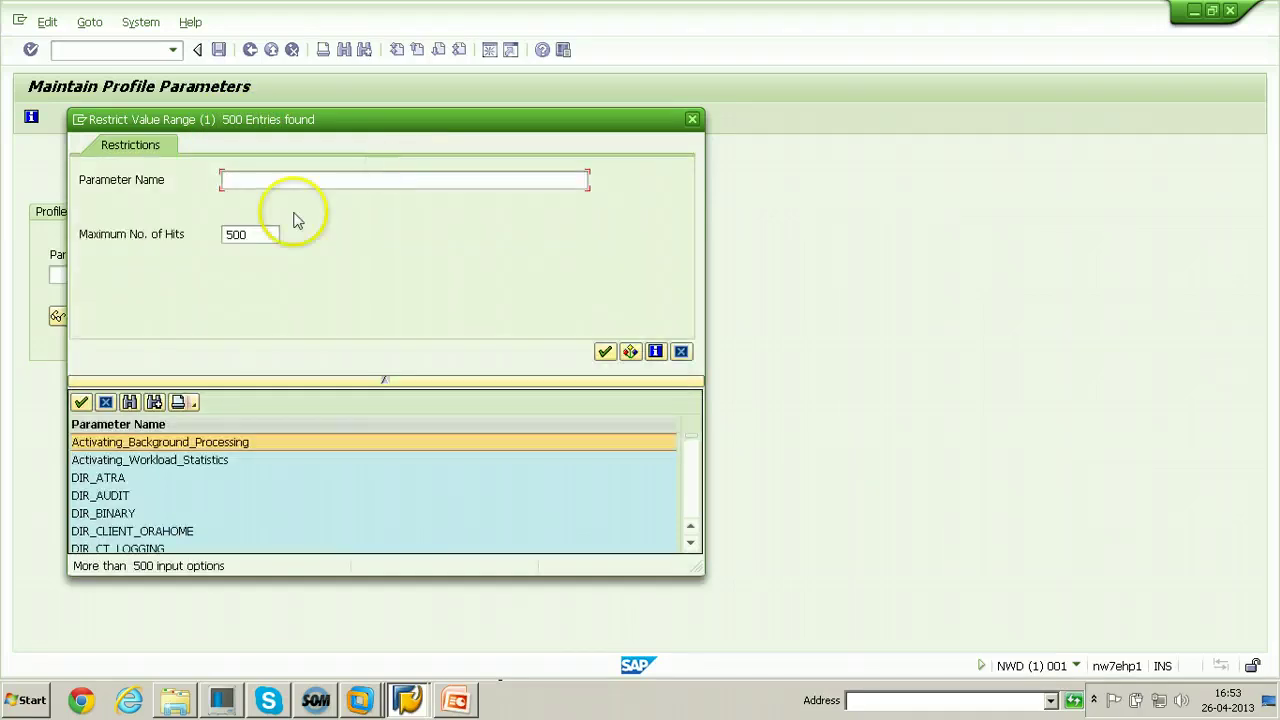
left_click(268, 234)
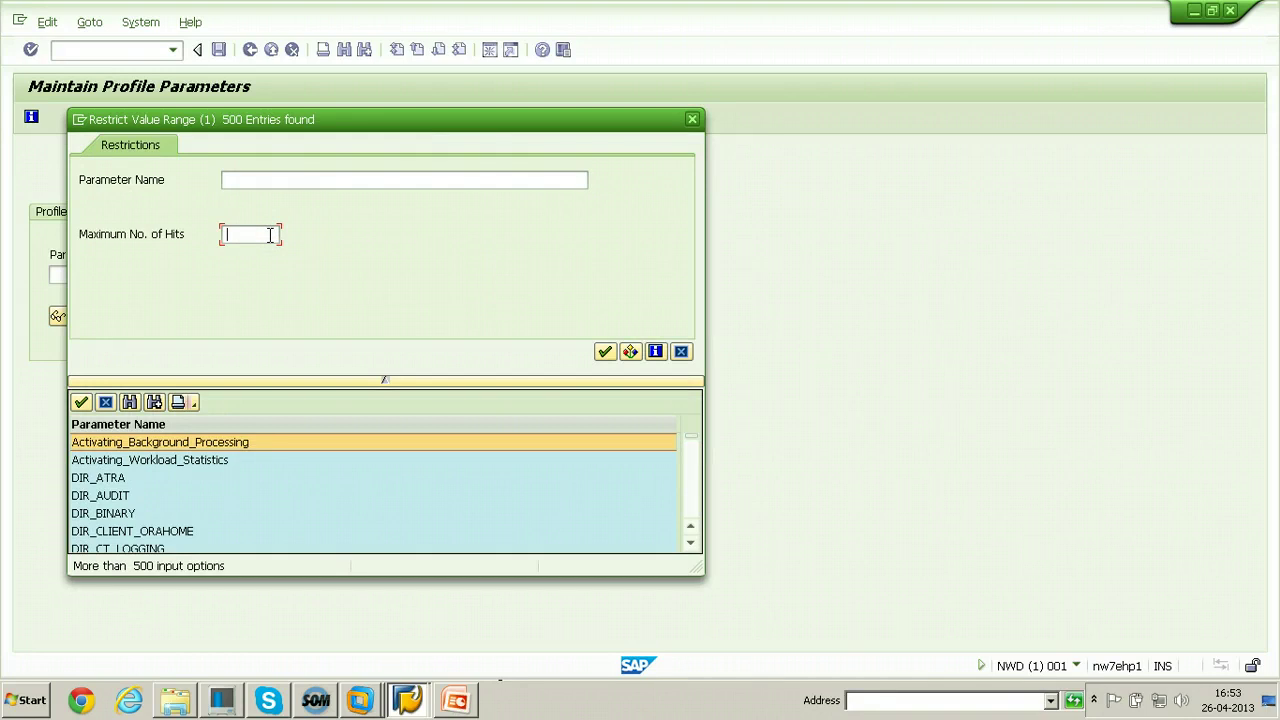
left_click(604, 352)
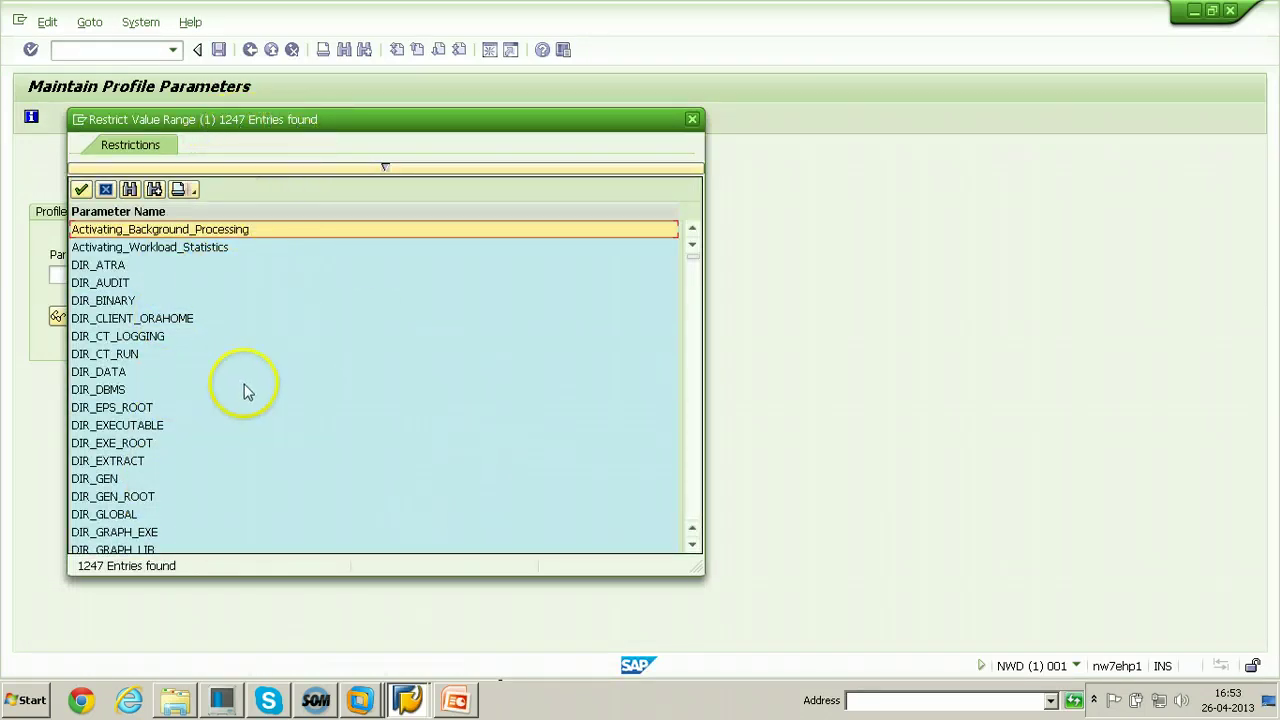
Find DIR_TRANS in the list of parameter names and choose it as the parameter
left_click(694, 547)
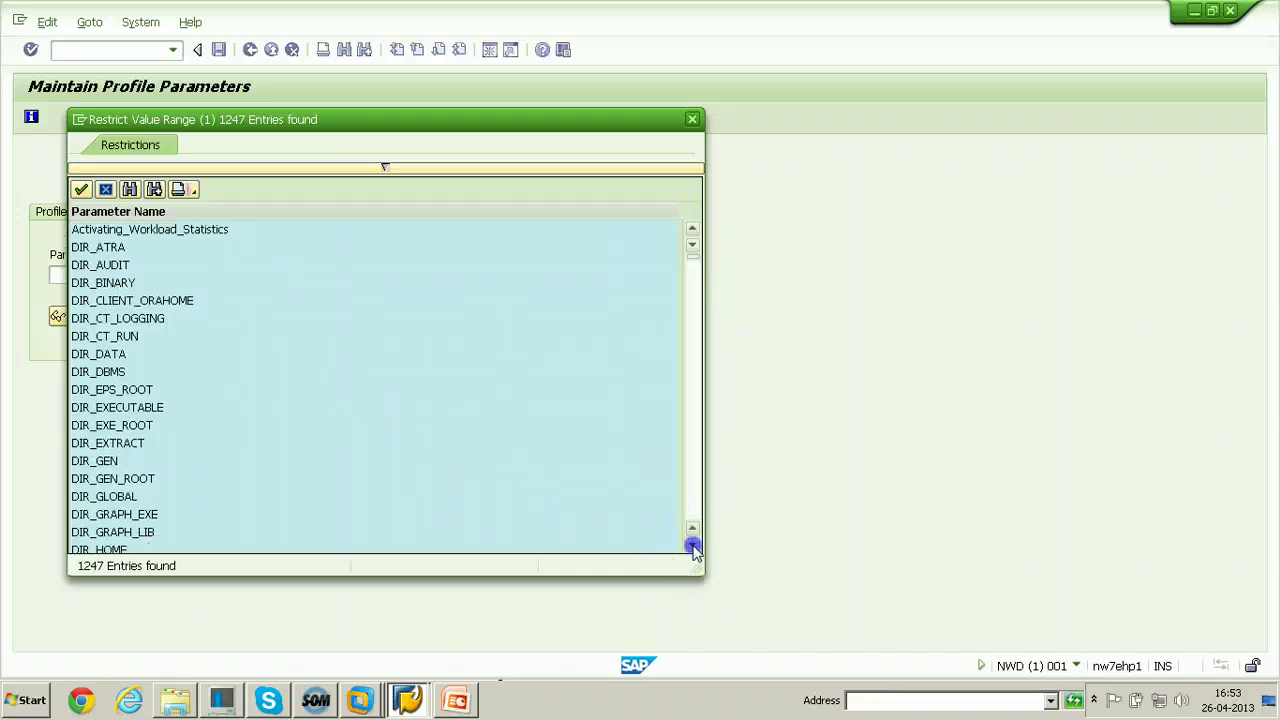
left_click(694, 547)
left_click(694, 547)
left_click(694, 547)
left_click(694, 547)
left_click(694, 547)
left_click(694, 547)
left_click(694, 547)
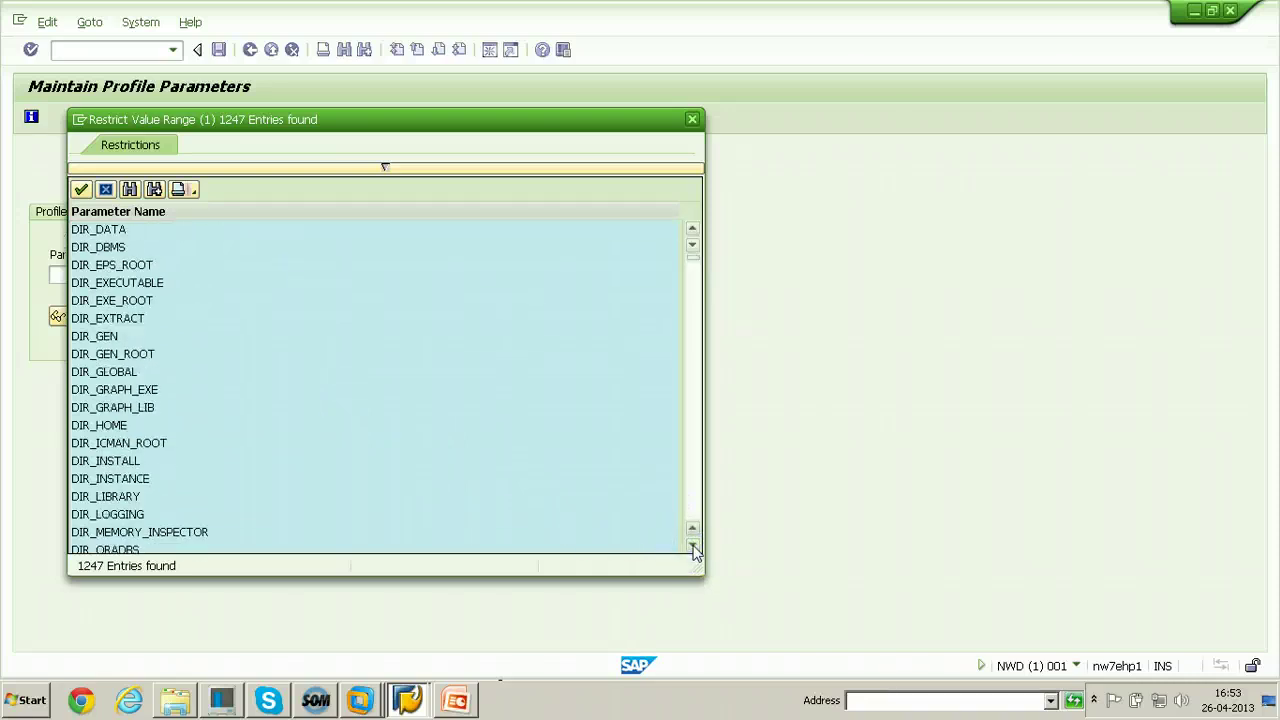
left_click(694, 547)
left_click(694, 547)
left_click(694, 547)
left_click(694, 547)
left_click(694, 547)
left_click(694, 547)
left_click(694, 547)
left_click(694, 547)
left_click(694, 547)
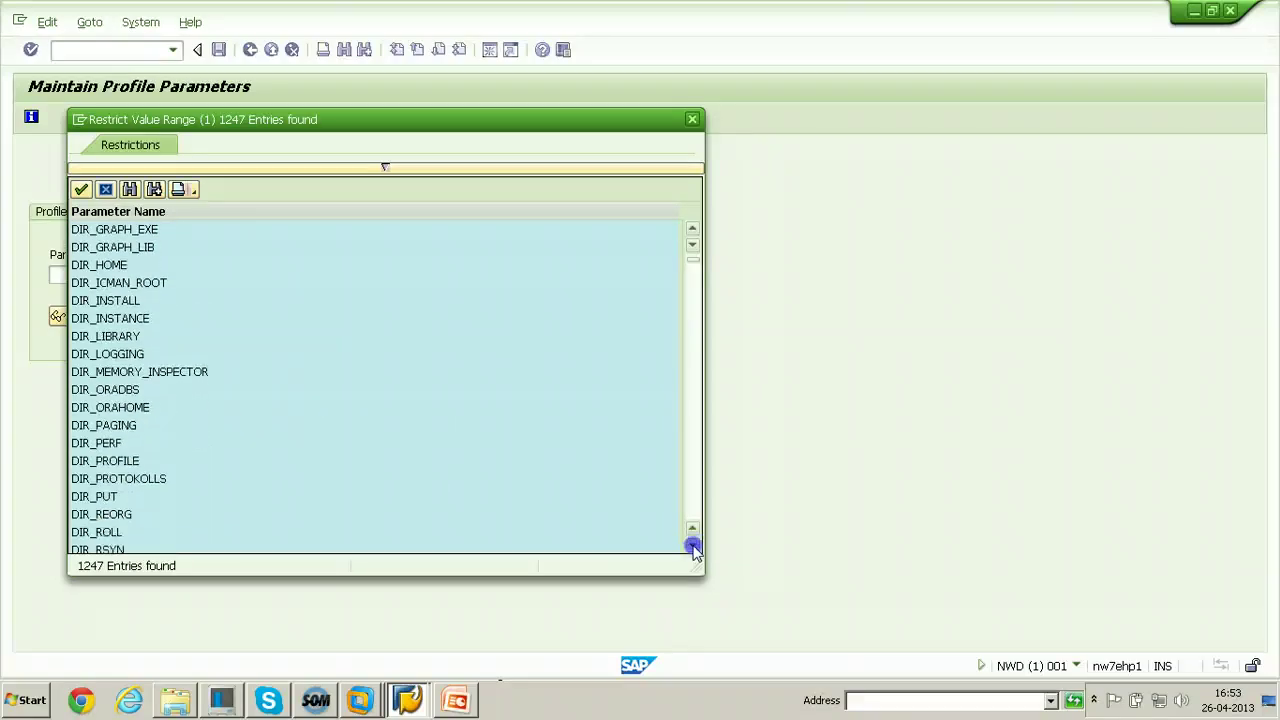
left_click(694, 547)
left_click(694, 547)
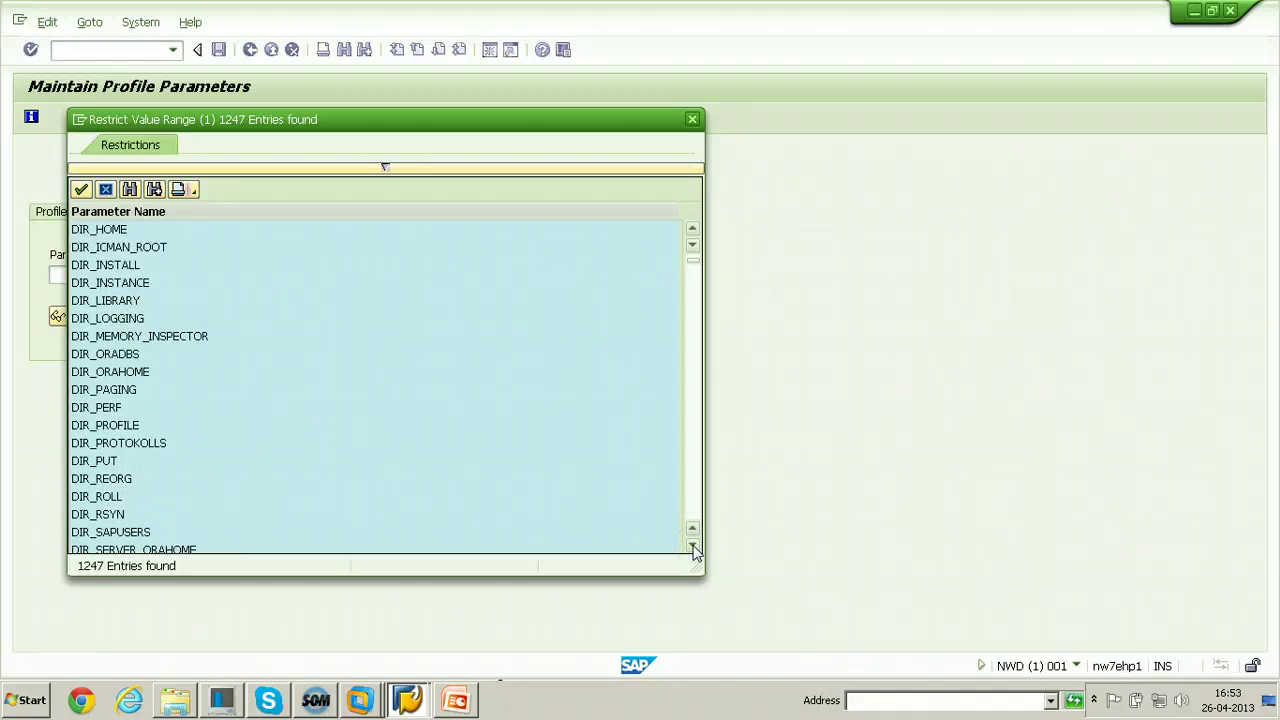
left_click(694, 547)
left_click(694, 547)
left_click(694, 547)
left_click(694, 547)
left_click(694, 547)
left_click(694, 547)
left_click(694, 547)
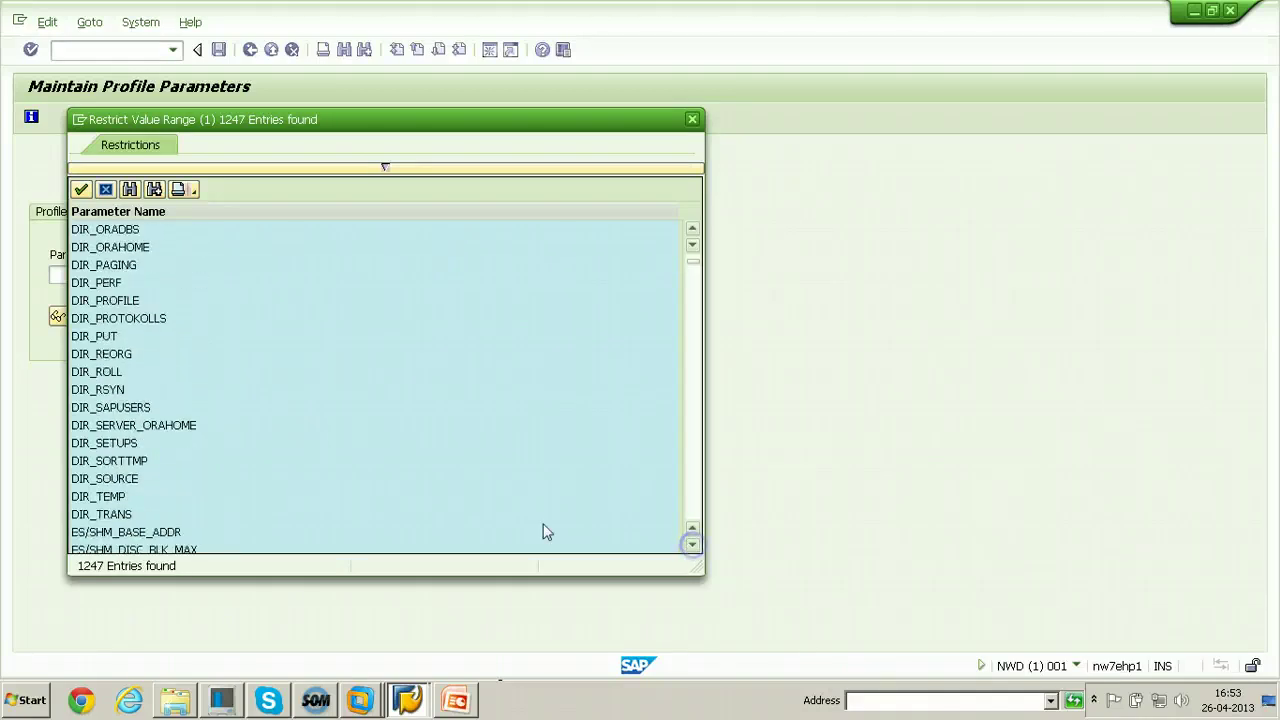
double_click(100, 514)
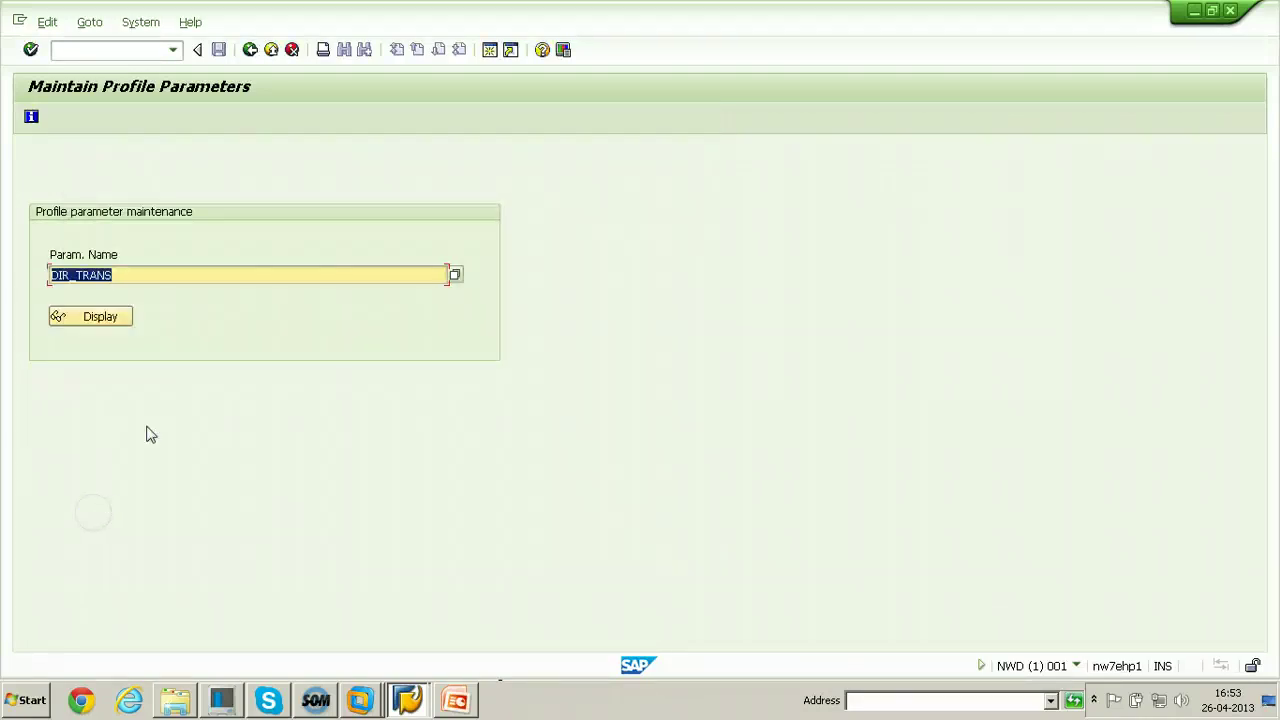
Display the attributes of the DIR_TRANS parameter and examine its default value
left_click_drag(52, 274, 137, 274)
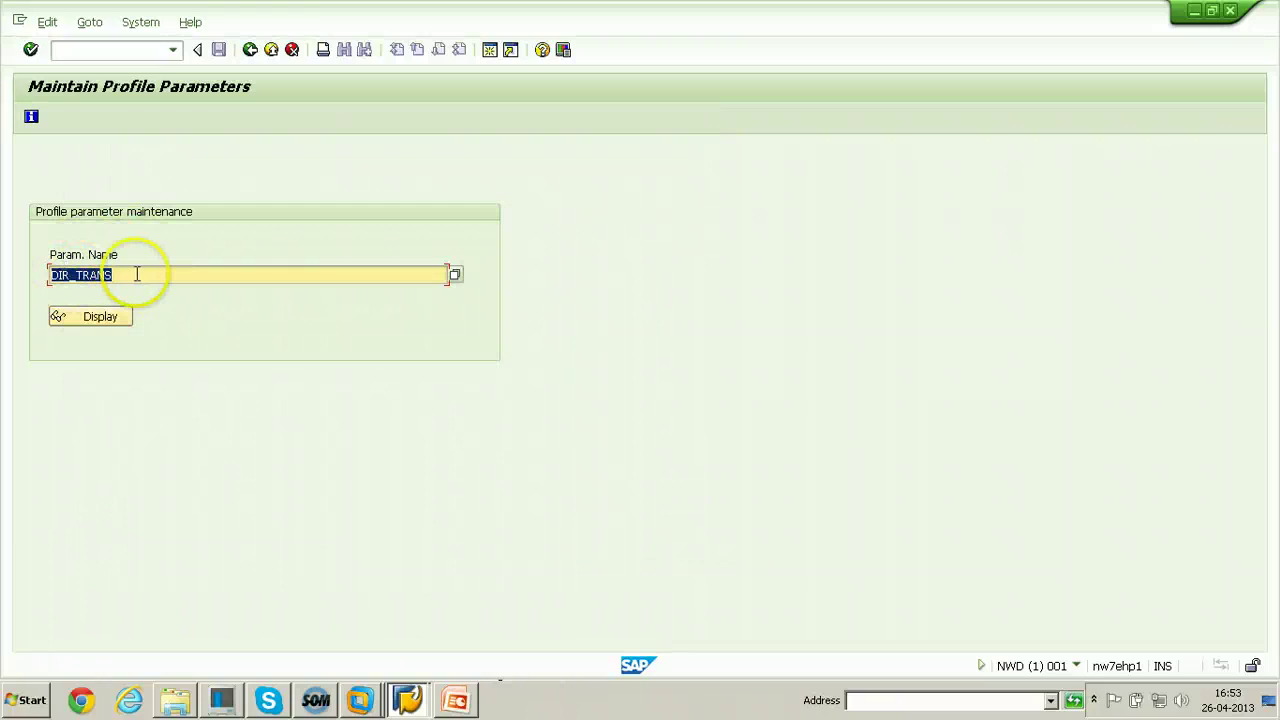
left_click(98, 324)
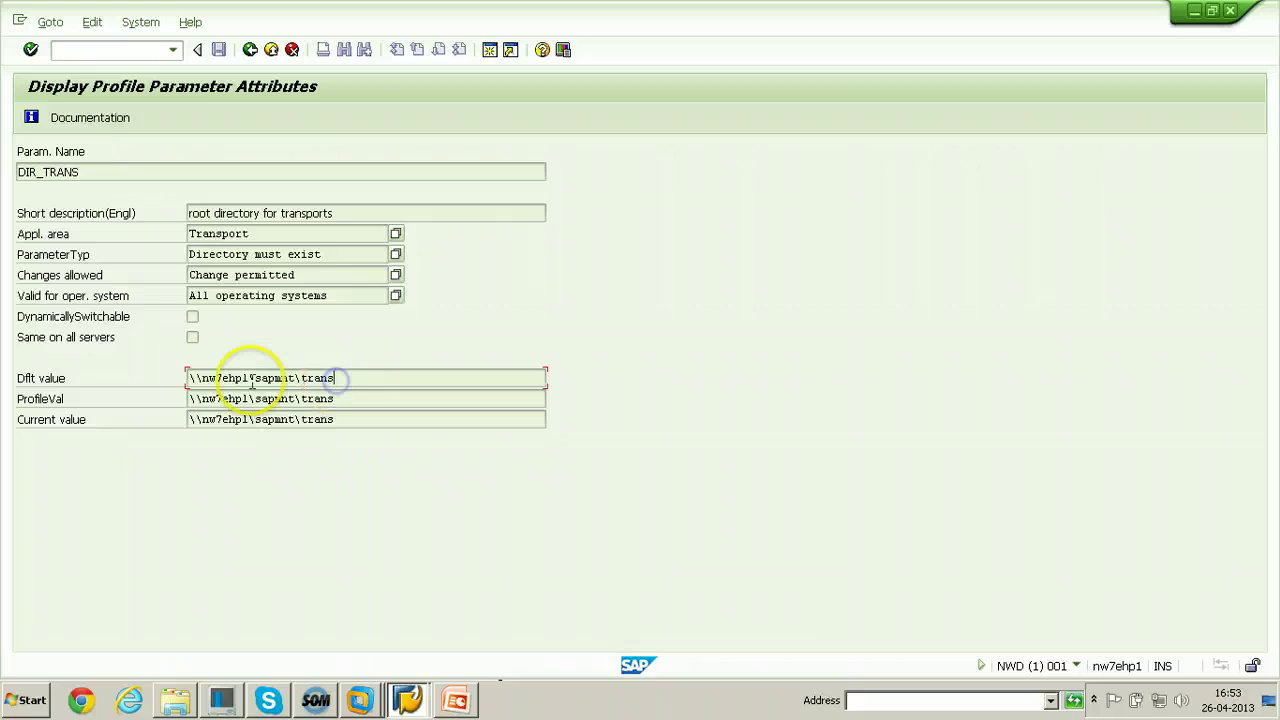
left_click(192, 380)
left_click(195, 379)
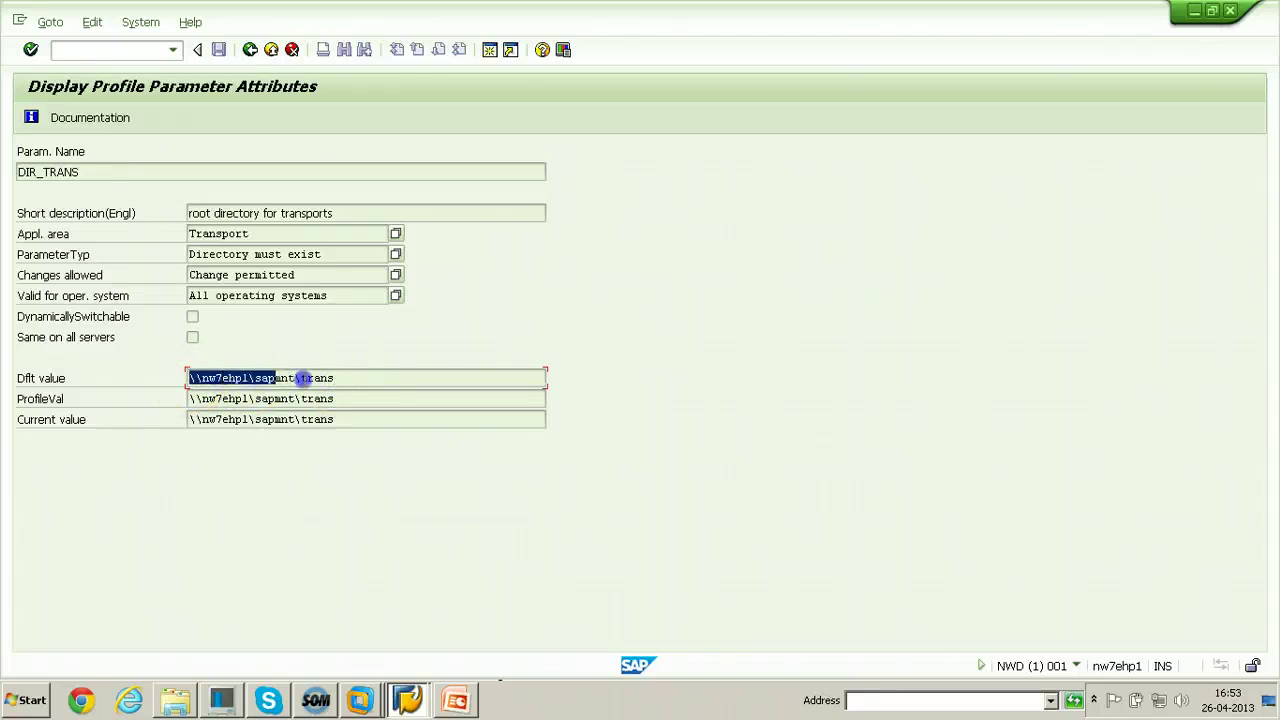
left_click(341, 378)
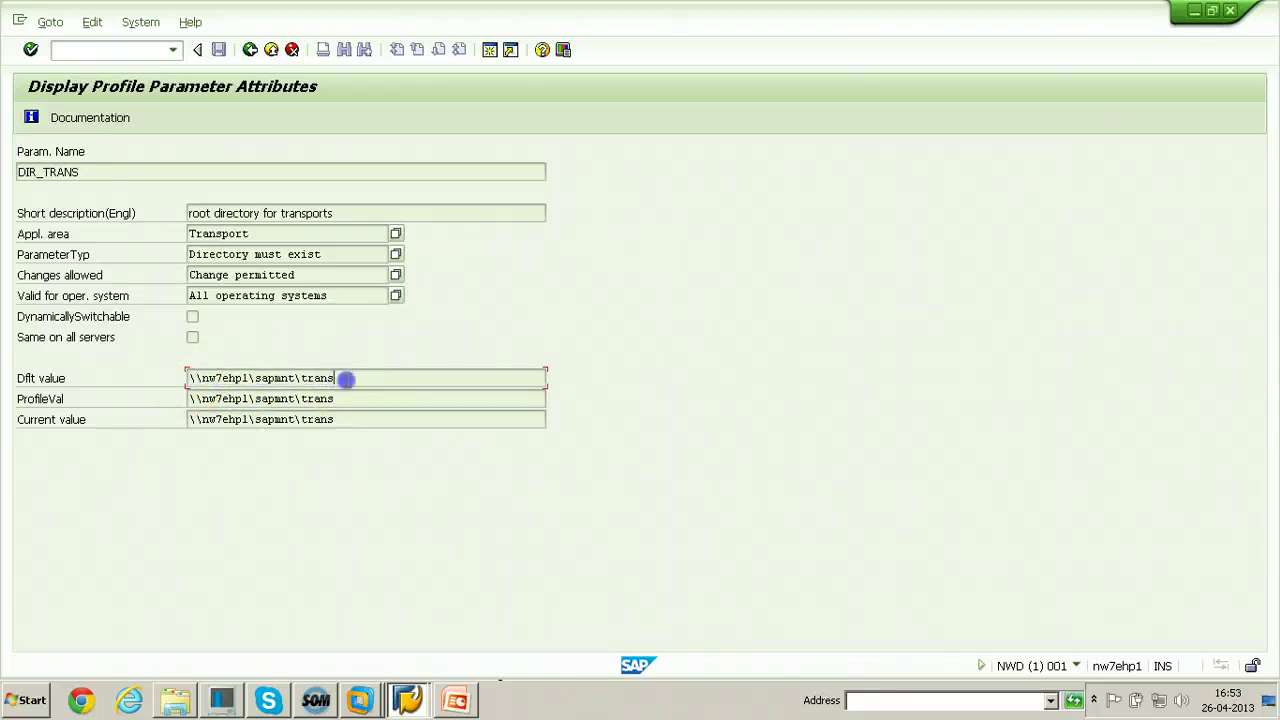
Switch to the nw7ehp1_video virtual machine in VMware Workstation and open the folder C:\usr\sap\trans
left_click(360, 702)
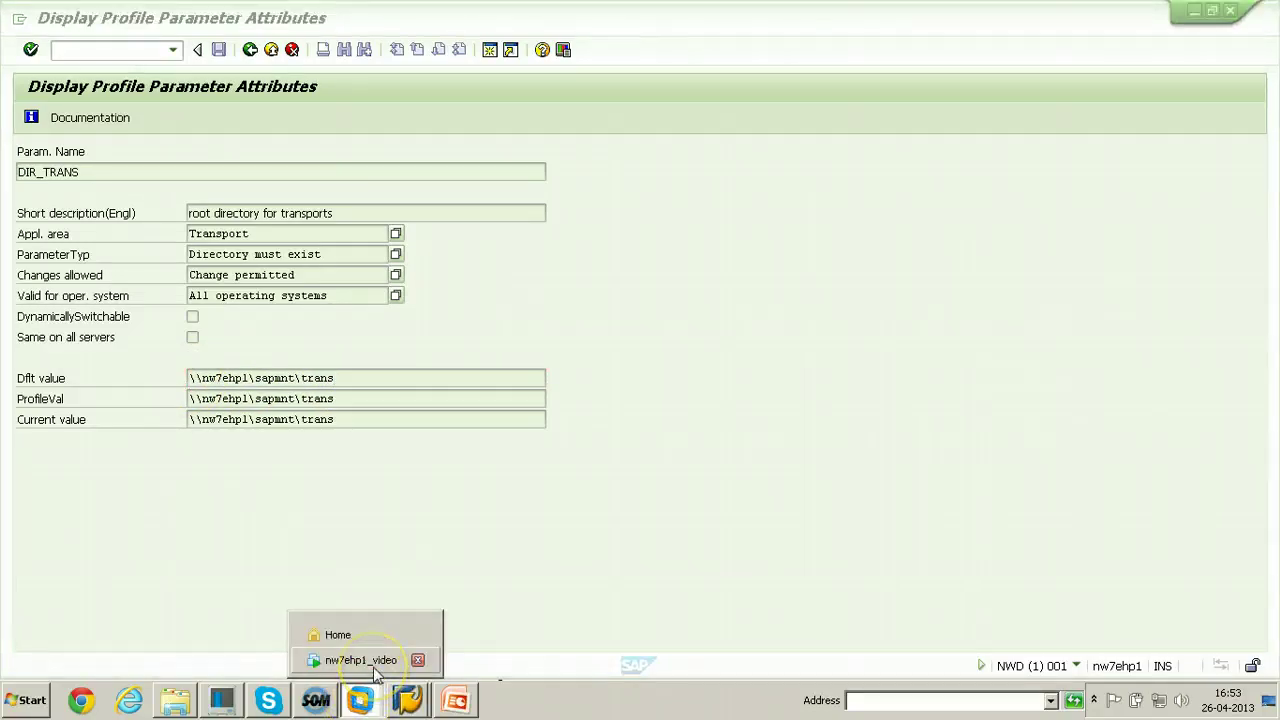
left_click(370, 662)
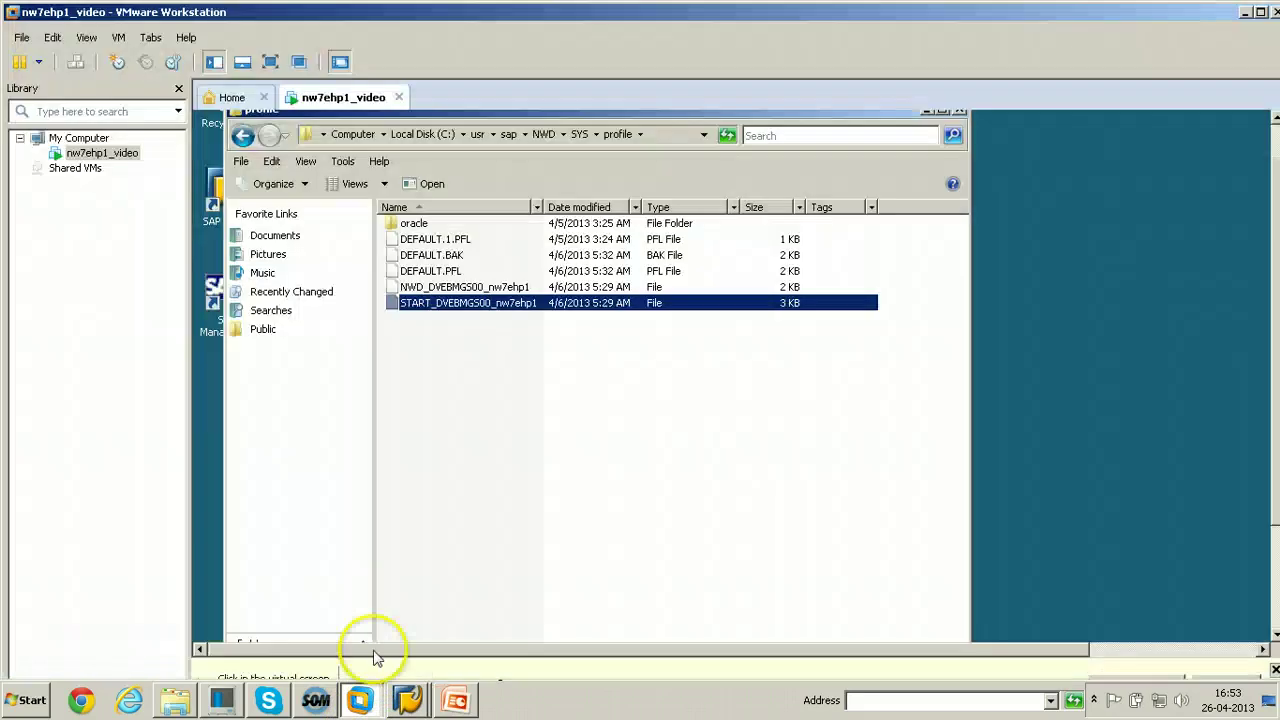
left_click(477, 135)
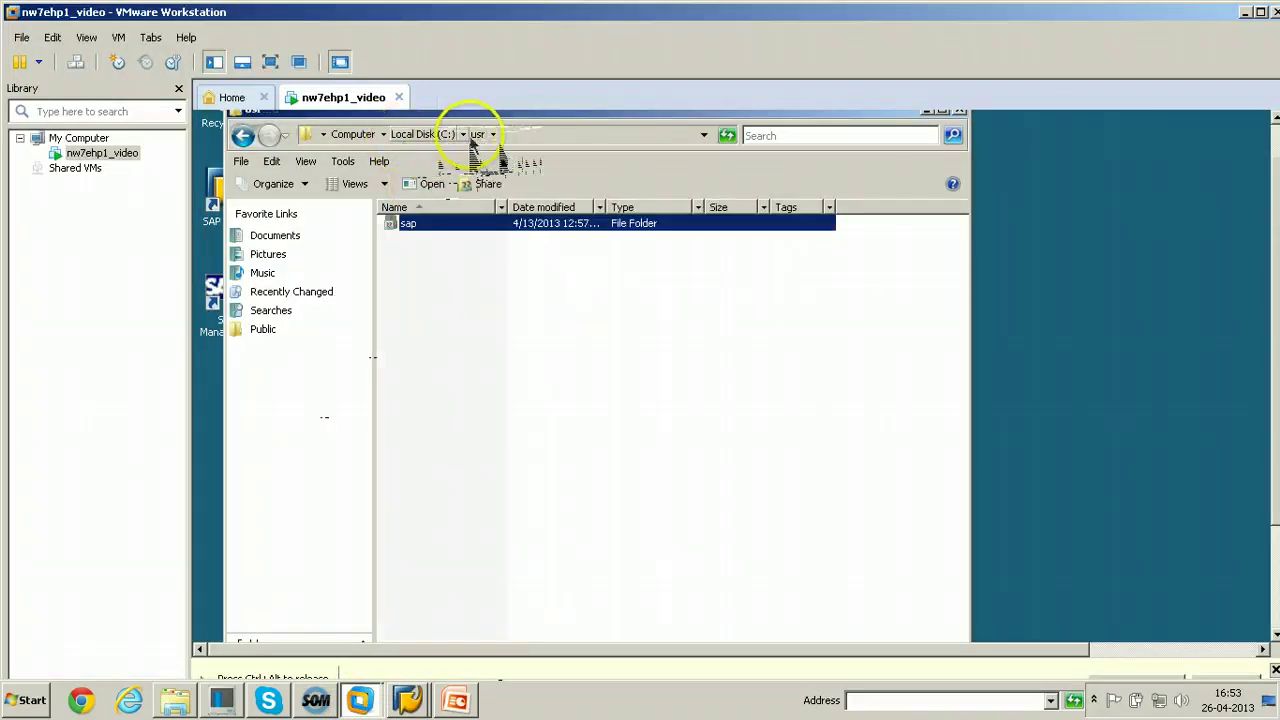
double_click(406, 224)
double_click(413, 289)
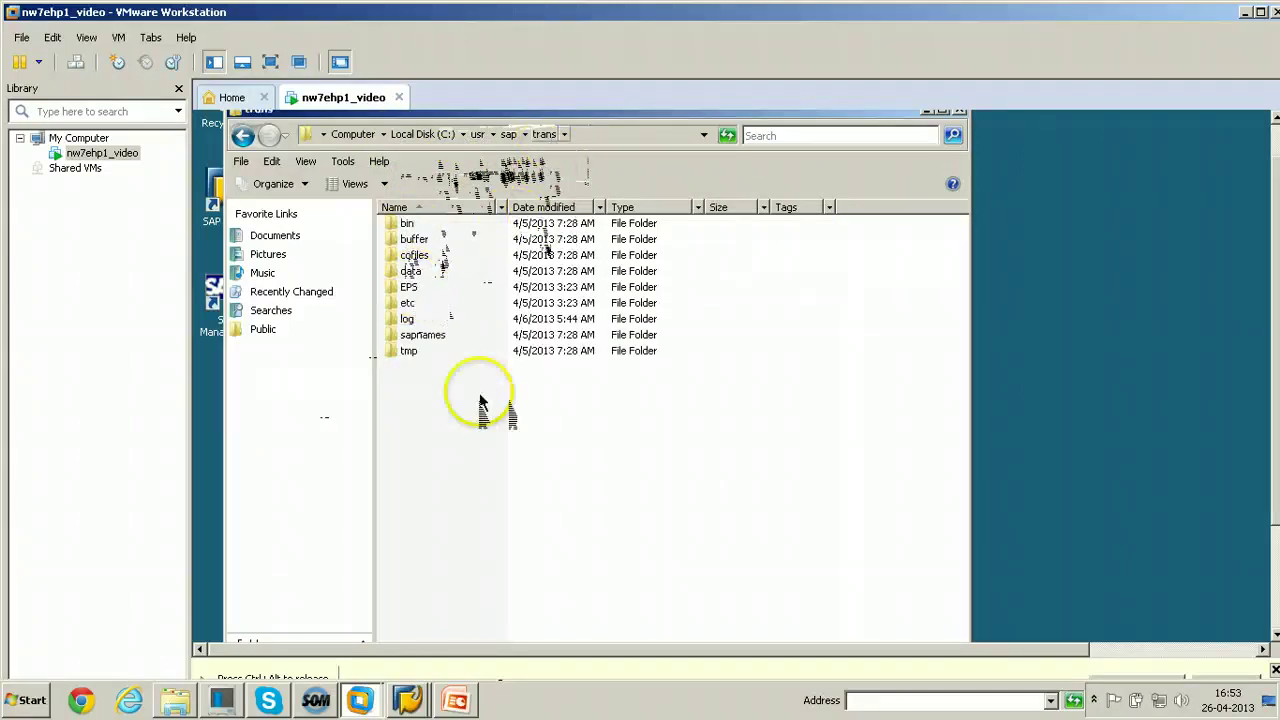
Switch back to the SAP session and leave the profile parameter display for the SAP Easy Access screen
mouse_move(412, 695)
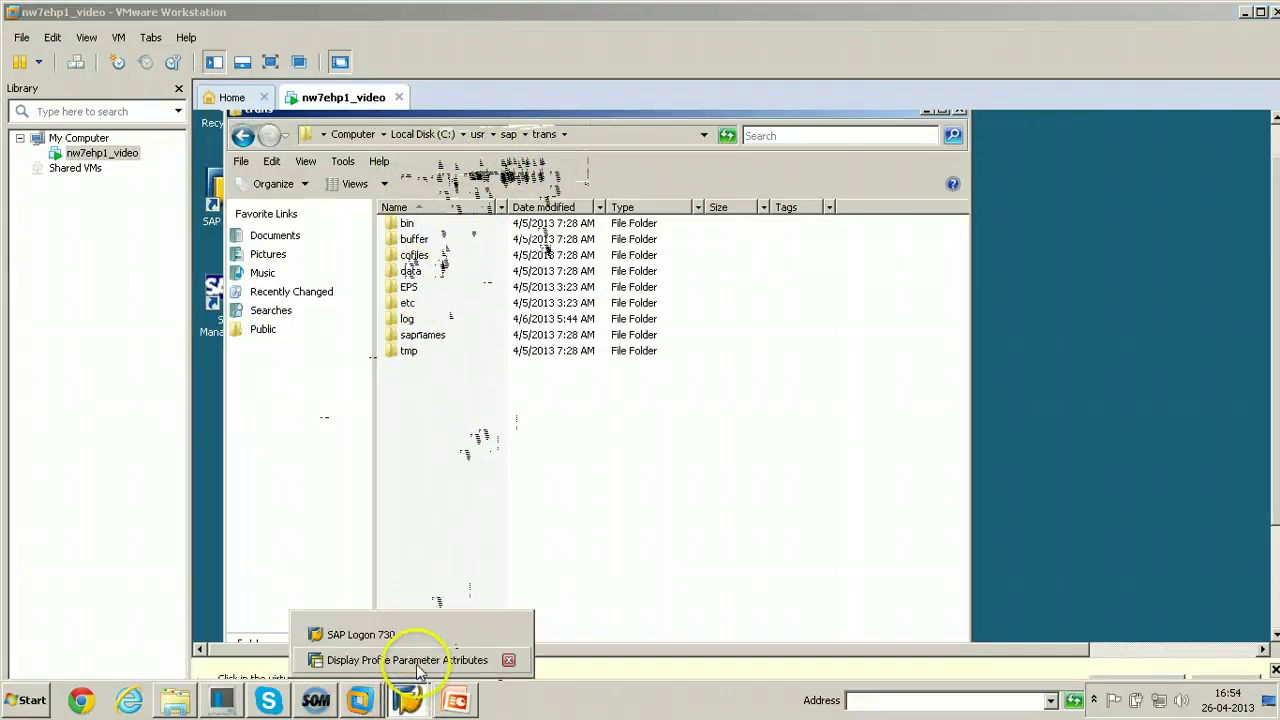
left_click(405, 660)
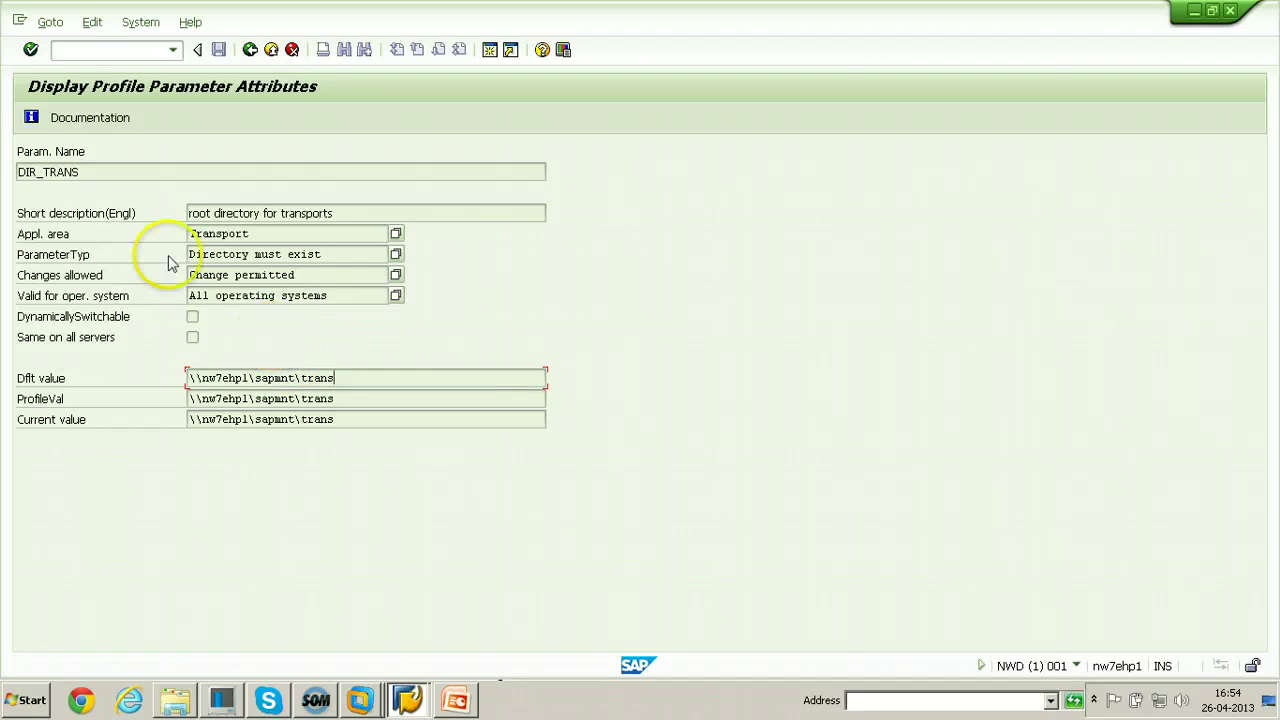
left_click(249, 49)
left_click(249, 49)
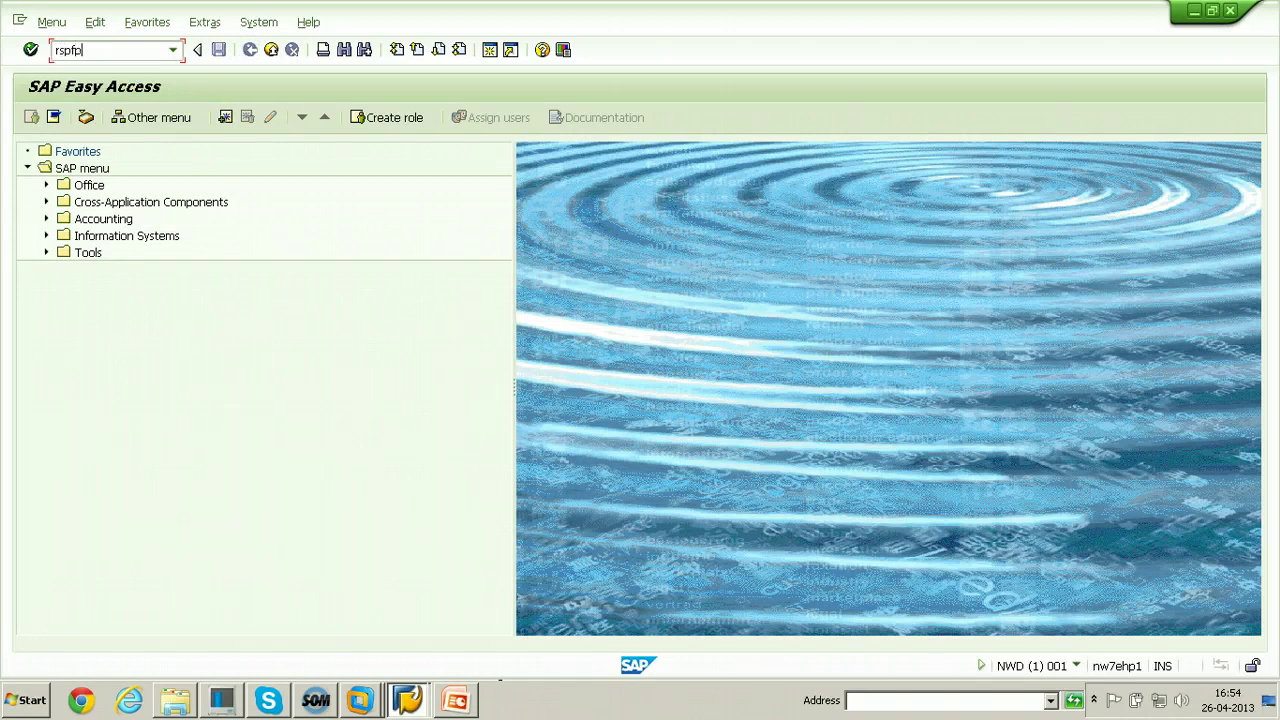
Start transaction rspfpar and run the profile parameter report without any parameter restriction
type("rspfpar")
key("Return")
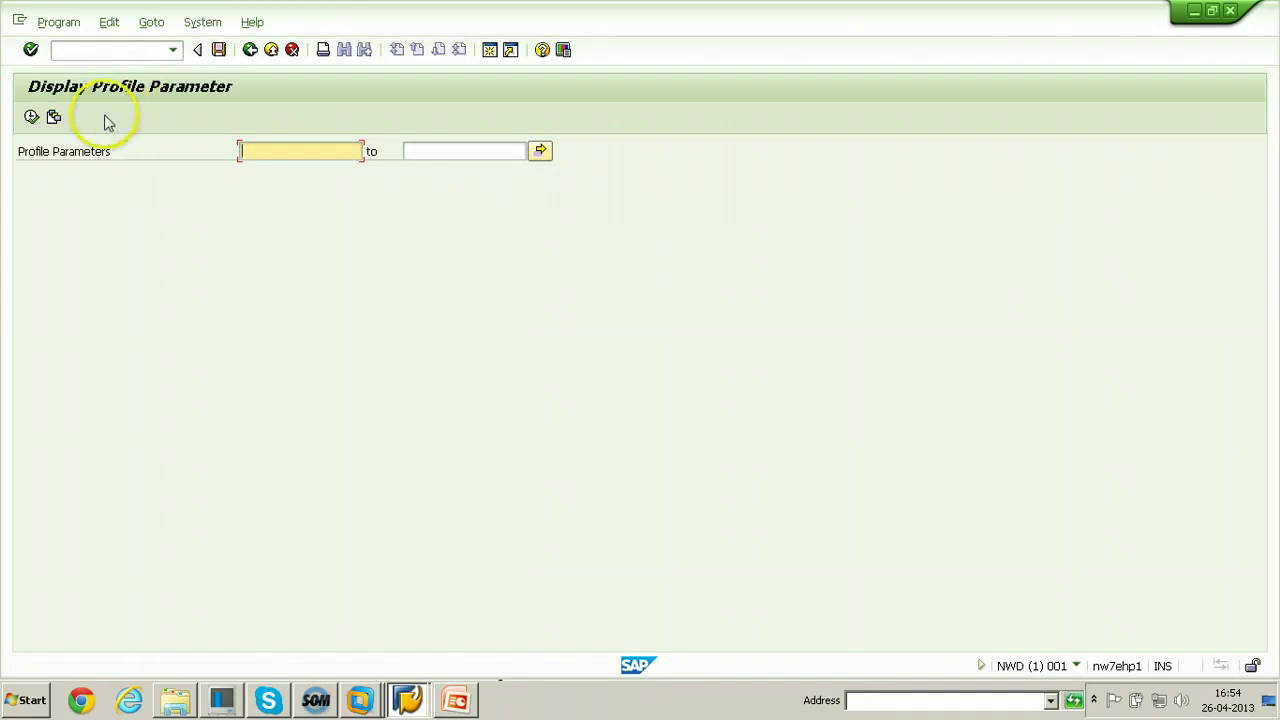
left_click(31, 119)
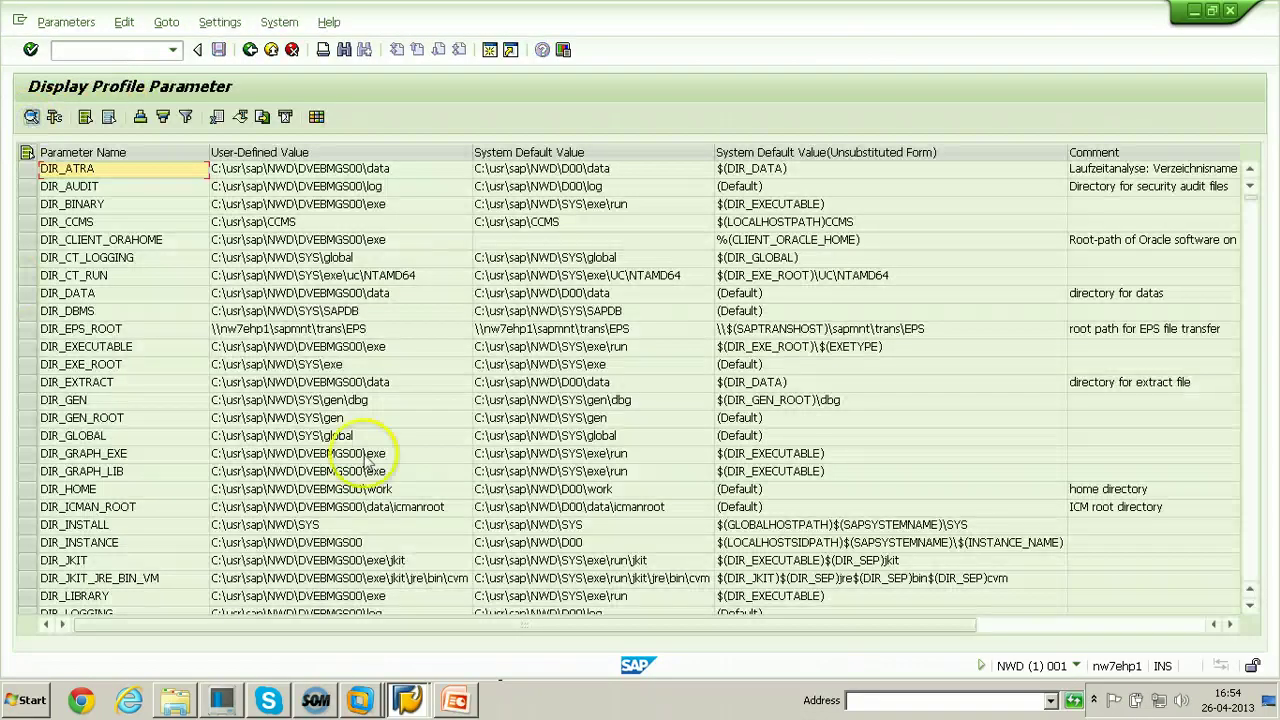
Locate DIR_TRANS in the profile parameter list and compare its user-defined value with its system default value
left_click(1251, 201)
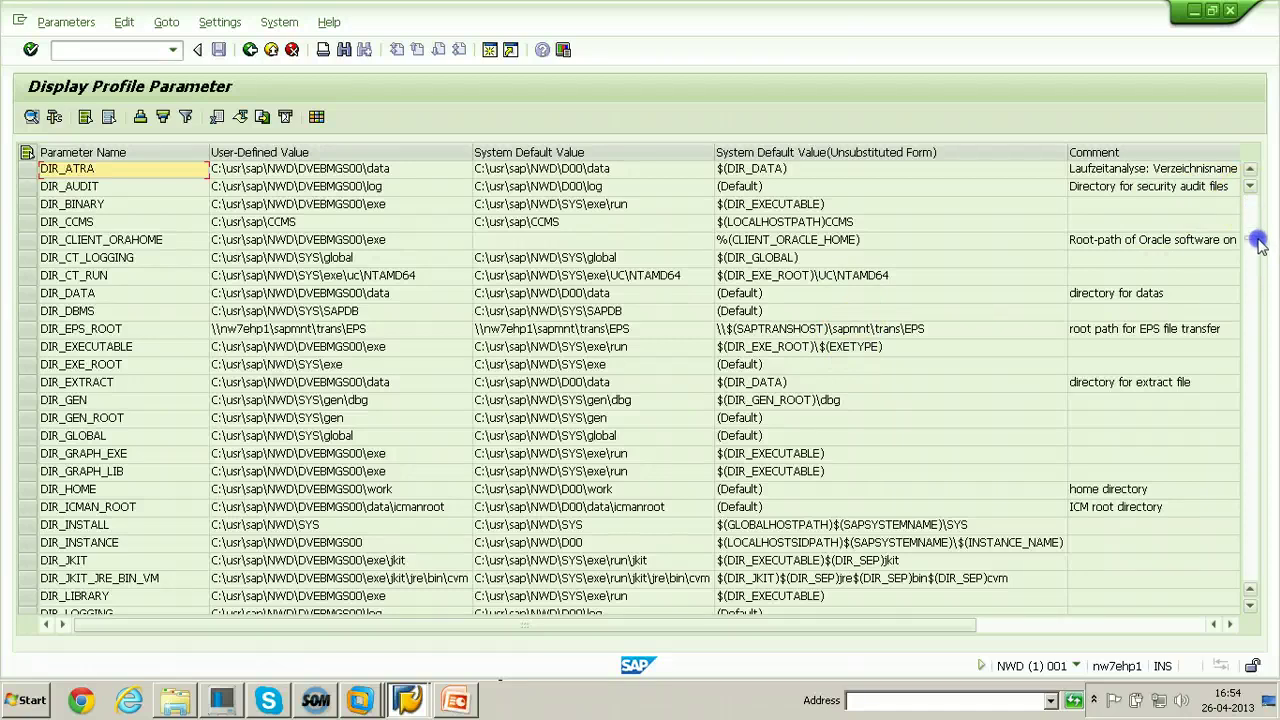
left_click_drag(1258, 245, 1251, 363)
scroll(383, 375, "down", 8)
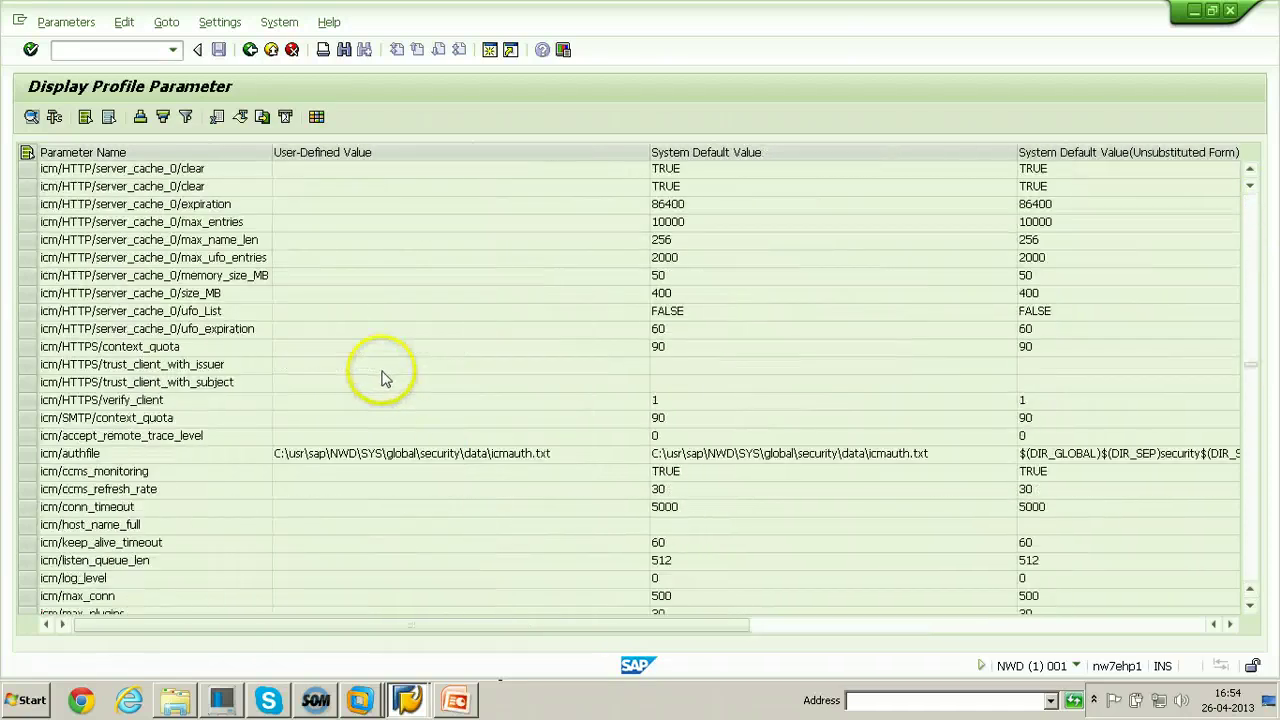
scroll(383, 375, "up", 10)
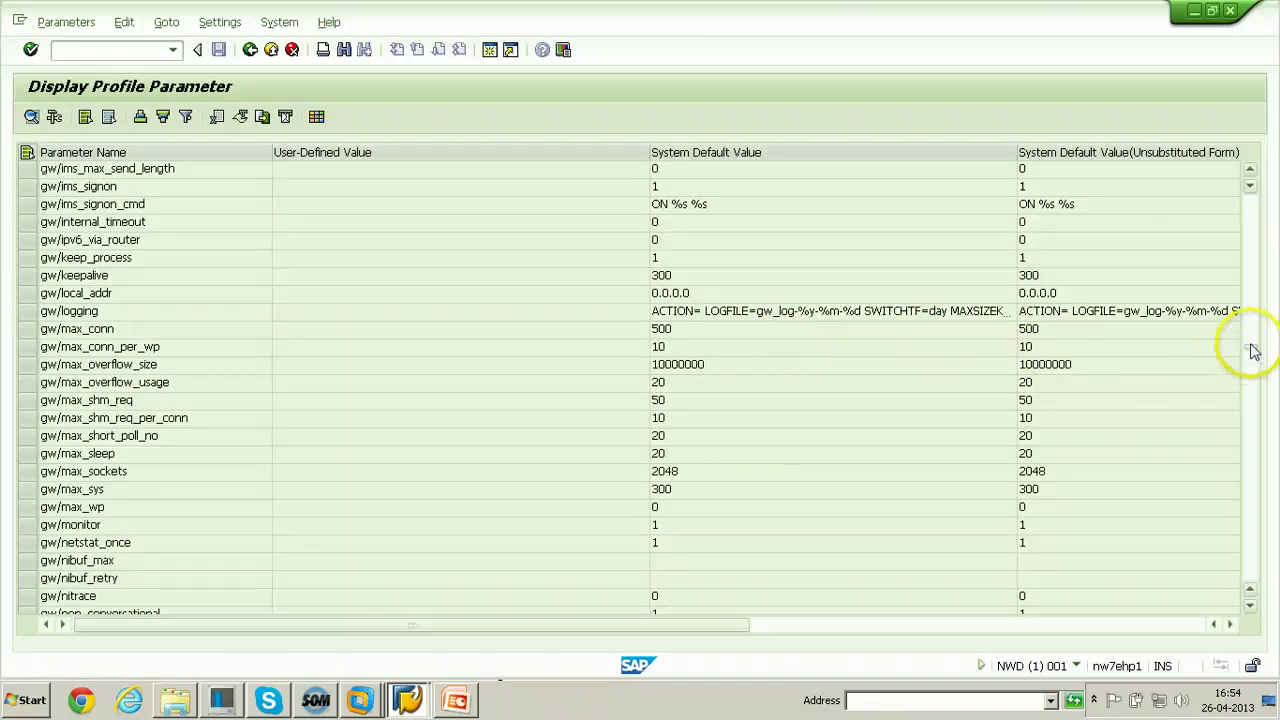
left_click(1260, 257)
left_click(1250, 217)
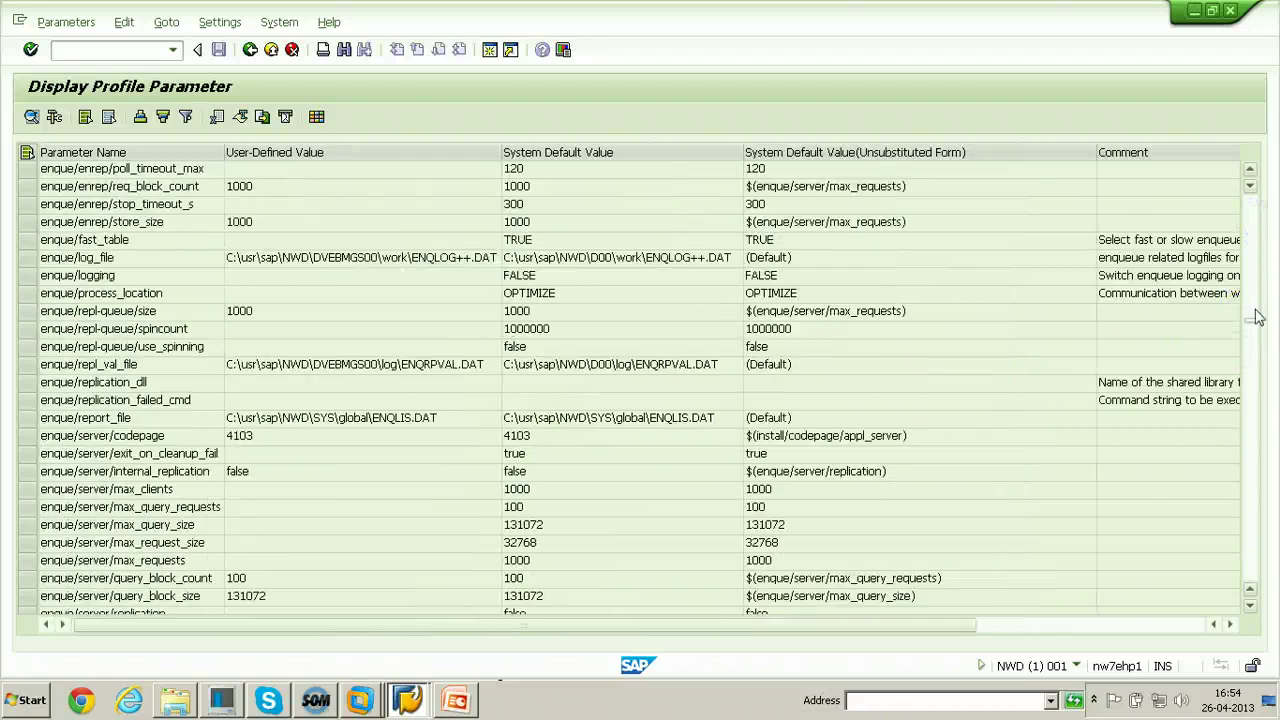
left_click(1252, 205)
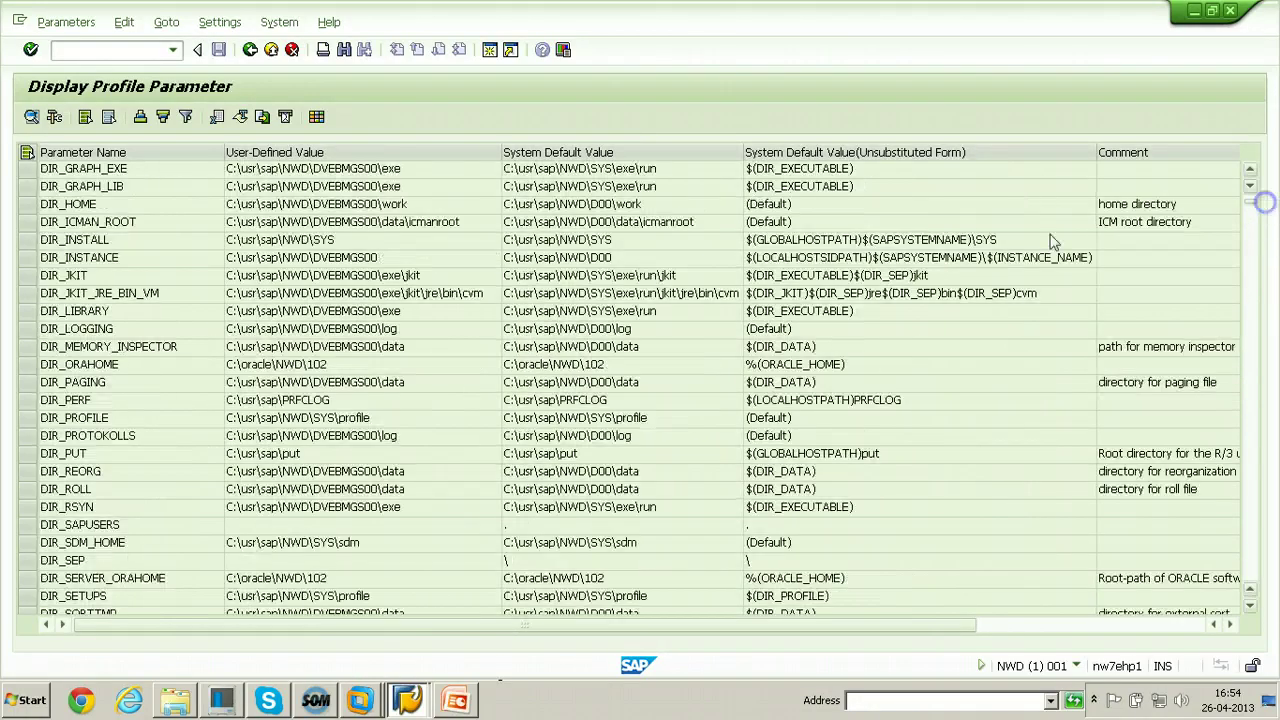
scroll(192, 290, "down", 4)
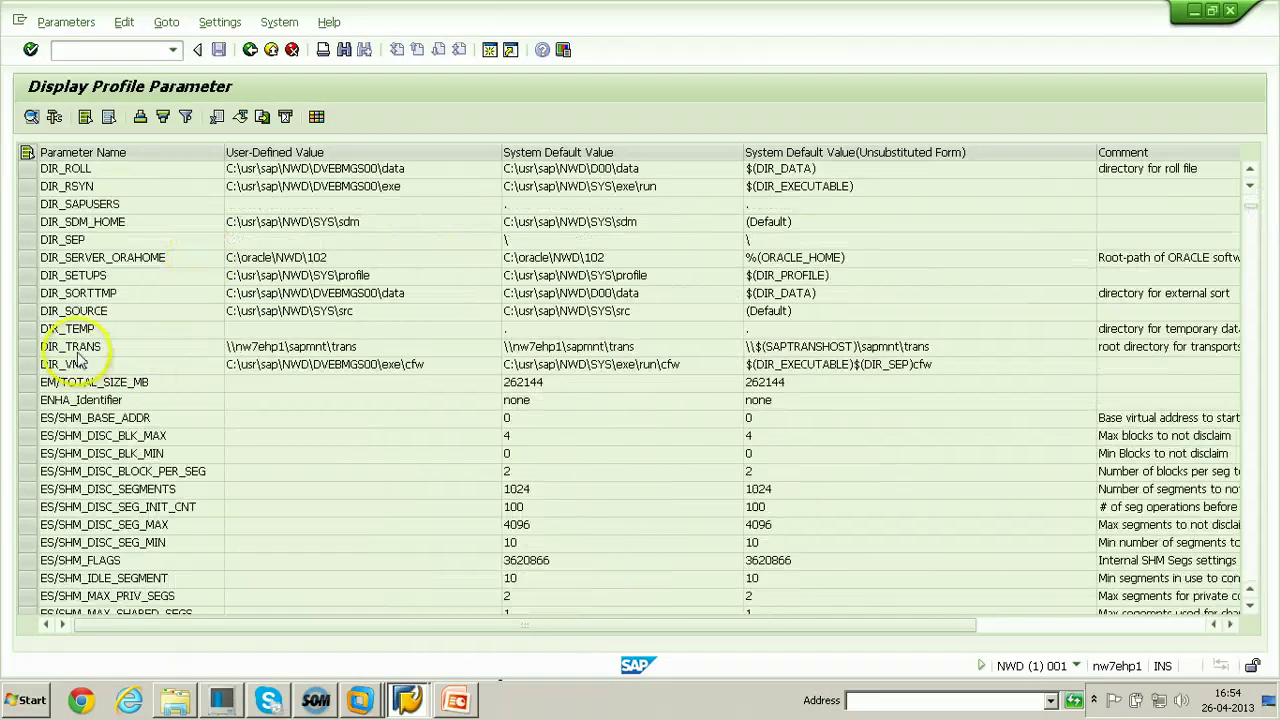
left_click(286, 348)
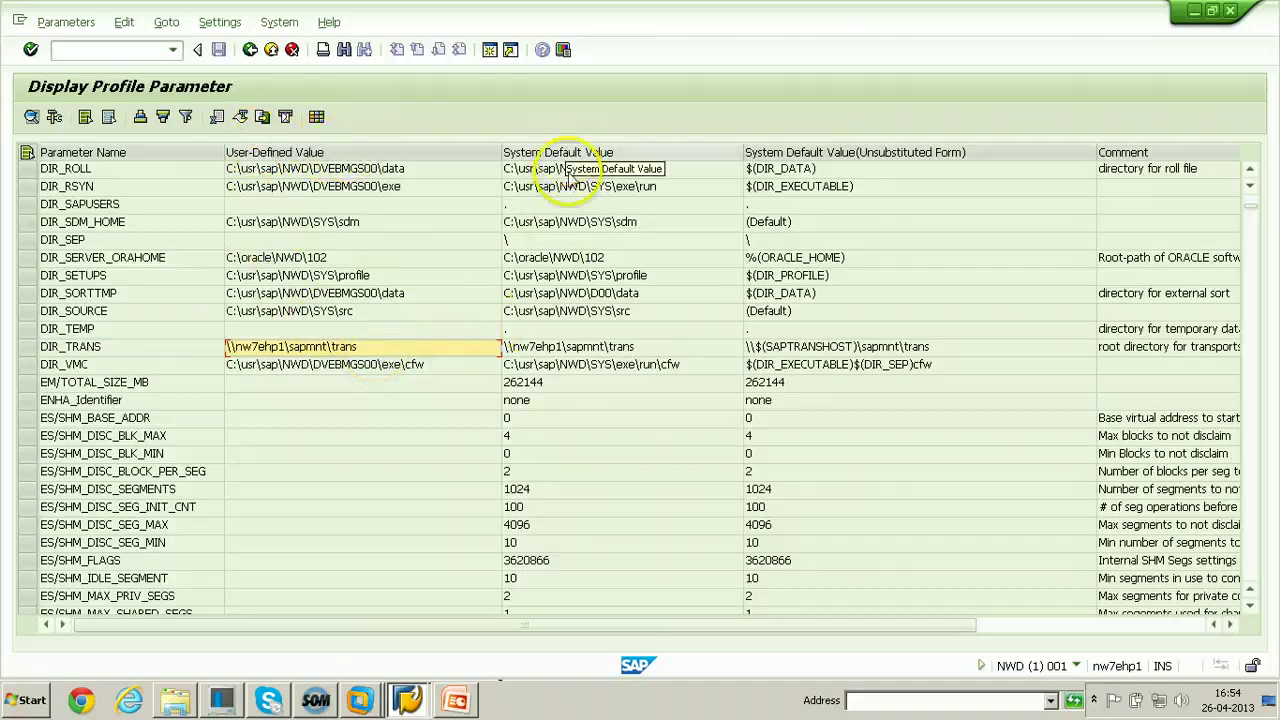
left_click(519, 347)
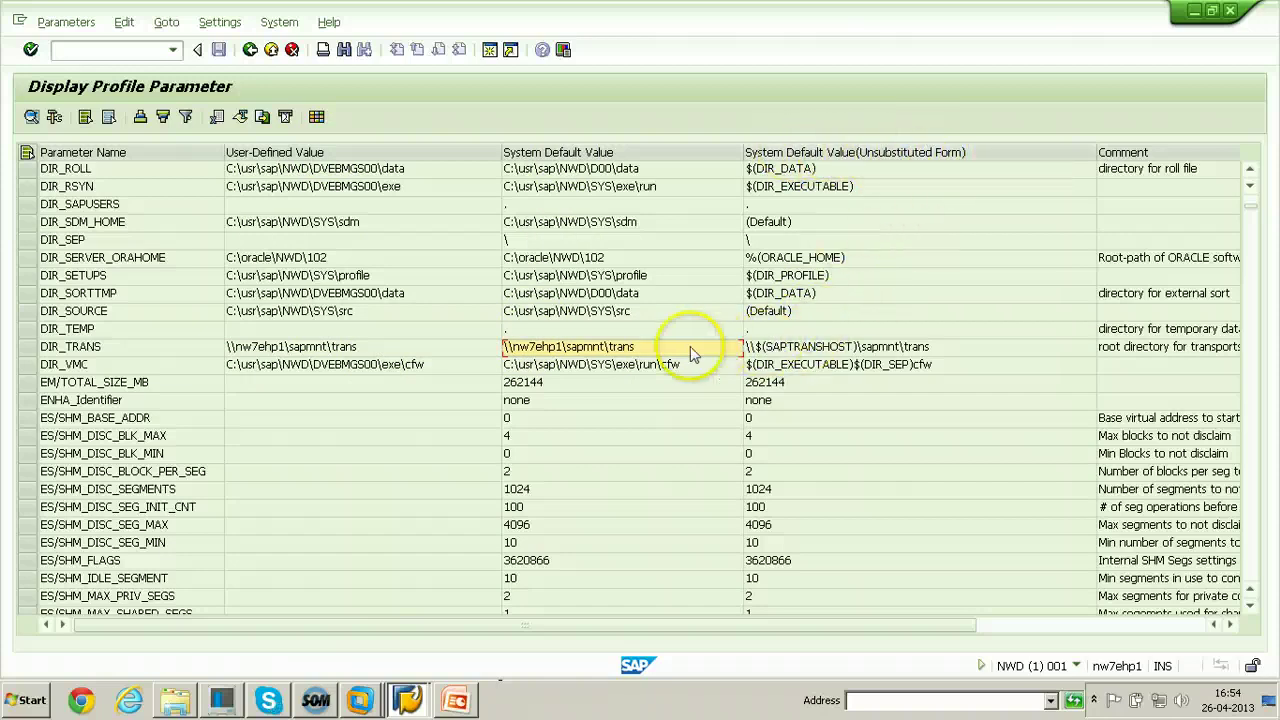
Check the unsubstituted system default value of DIR_TRANS and leave the parameter list for the SAP Easy Access screen
left_click(762, 348)
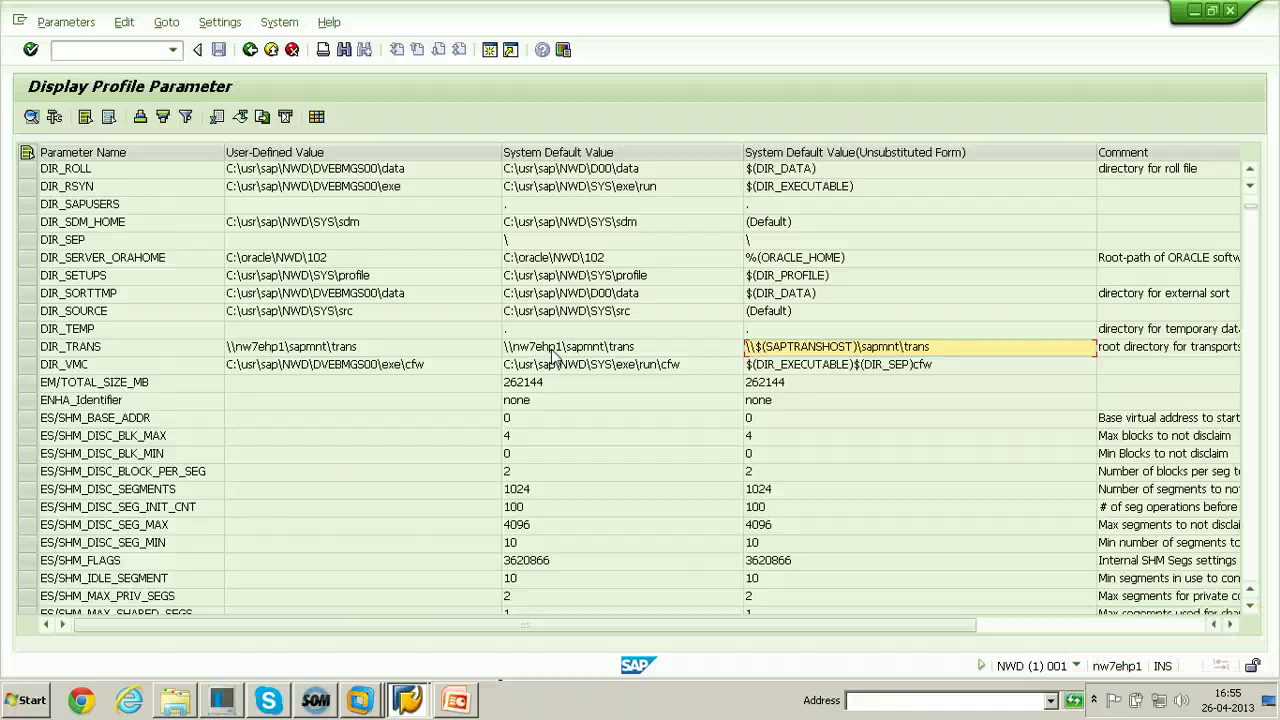
left_click(106, 52)
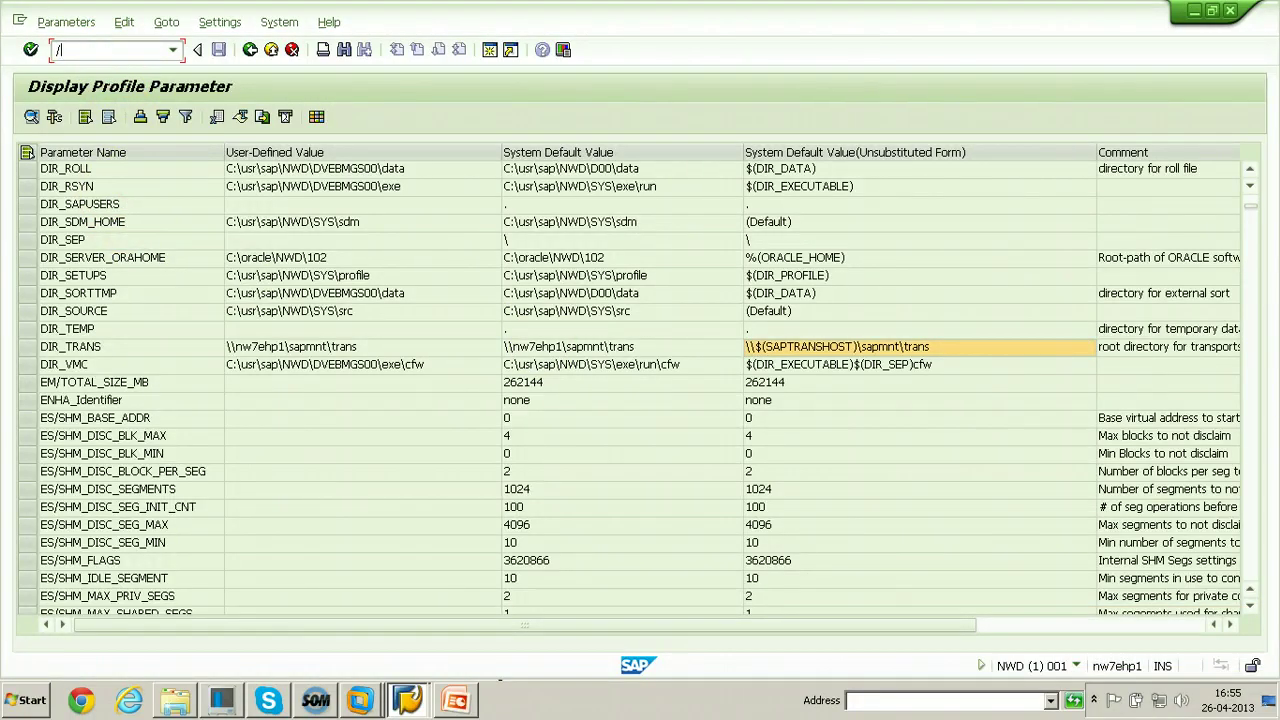
key("Return")
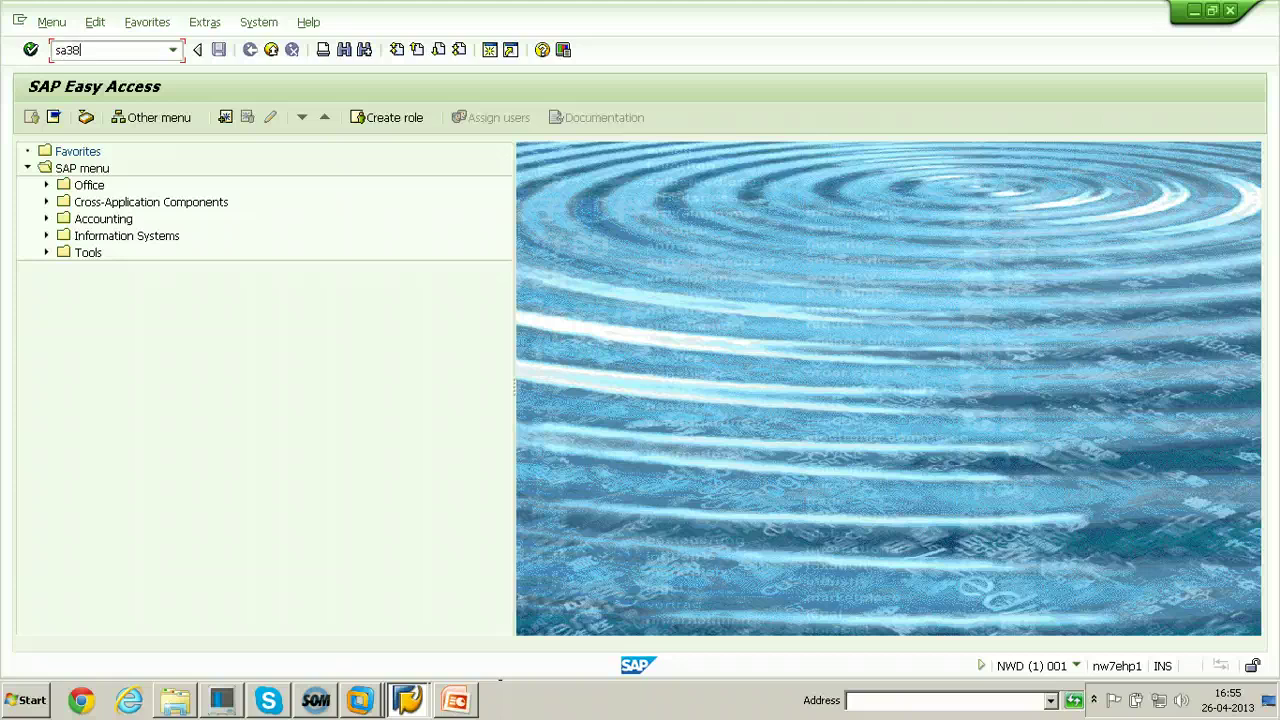
Start transaction sa38 and run the program RSPFPAR without any parameter restriction
type("sa38")
key("Return")
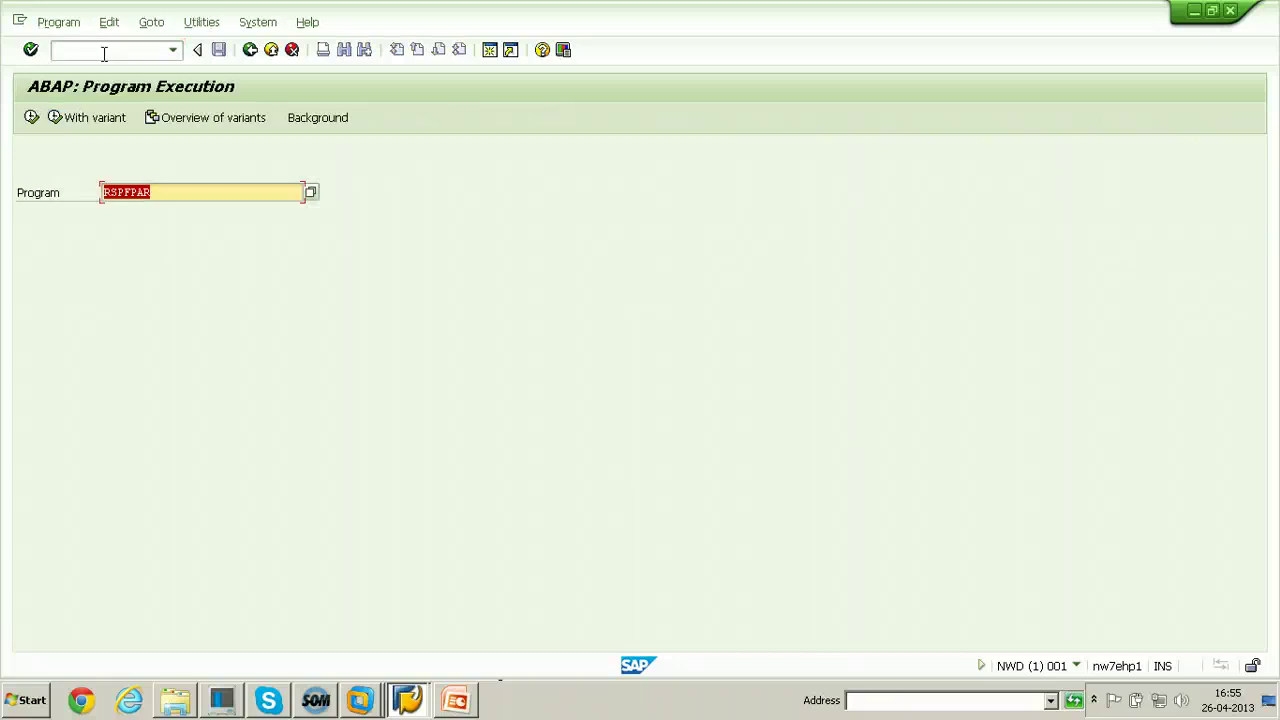
left_click(165, 193)
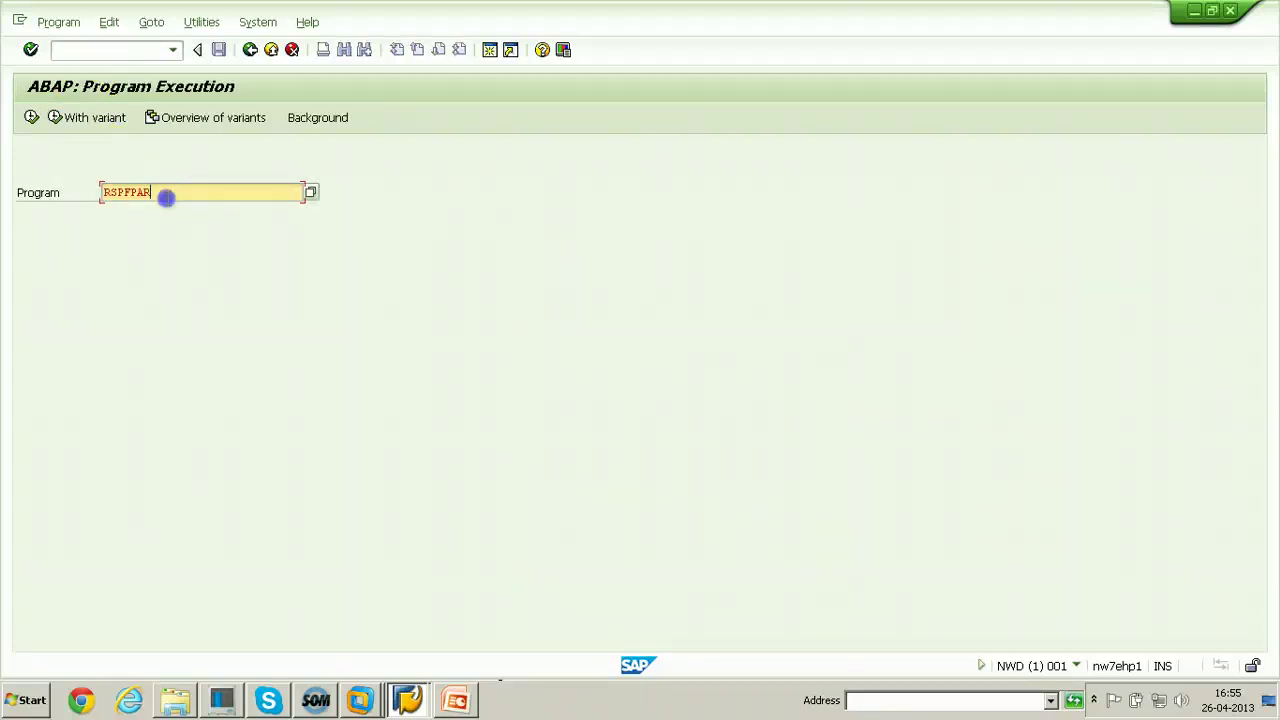
left_click(32, 118)
left_click(31, 117)
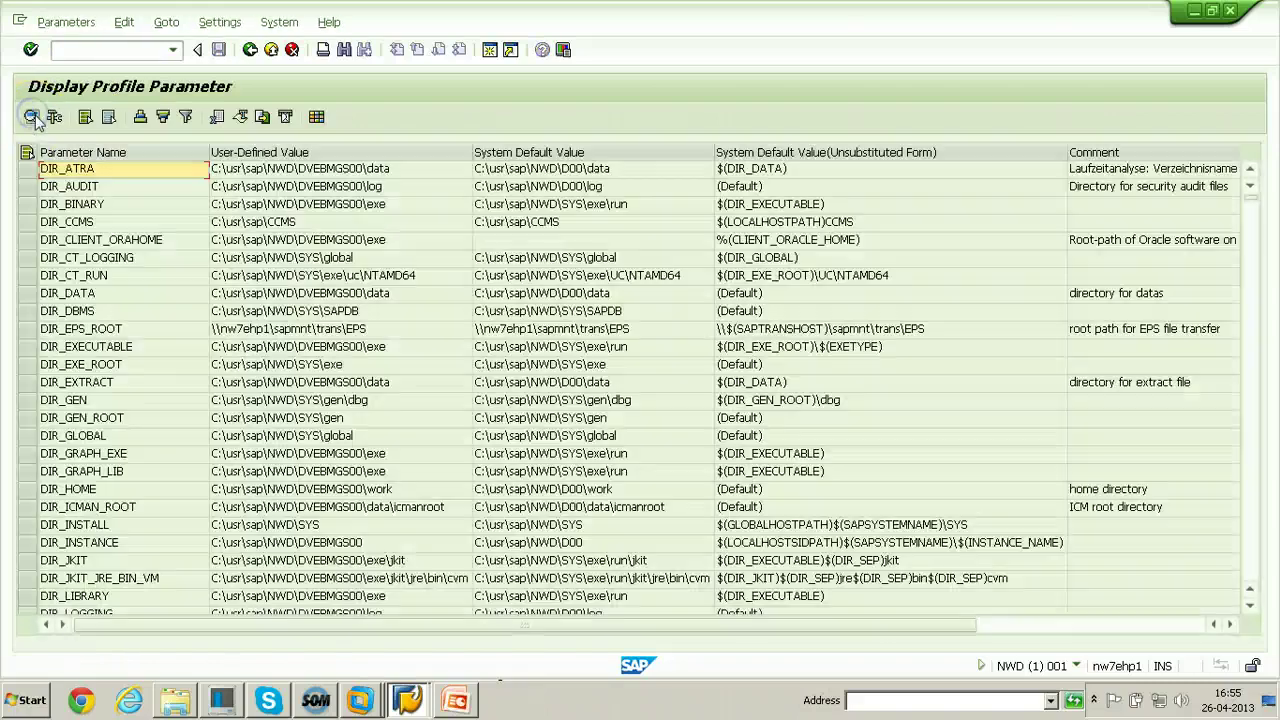
Browse the DIR_ entries in the RSPFPAR report and return to the SAP Easy Access screen
scroll(200, 400, "down", 5)
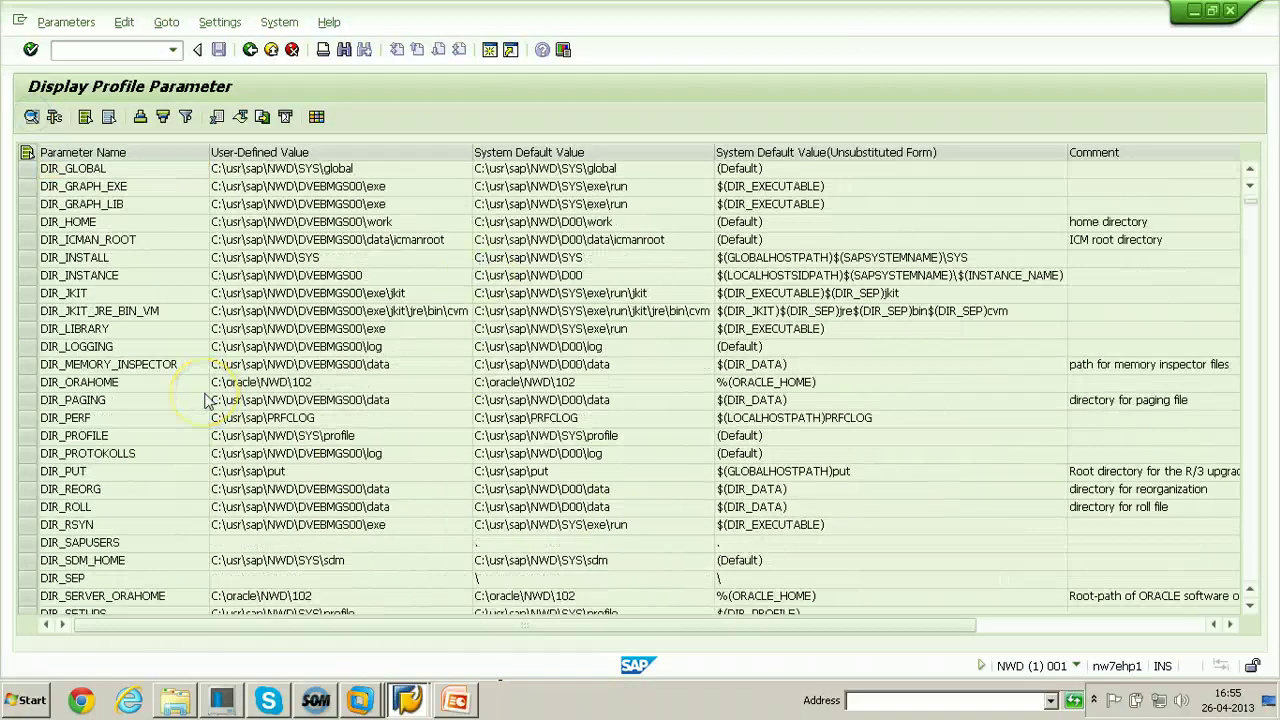
scroll(210, 400, "down", 4)
scroll(215, 410, "up", 9)
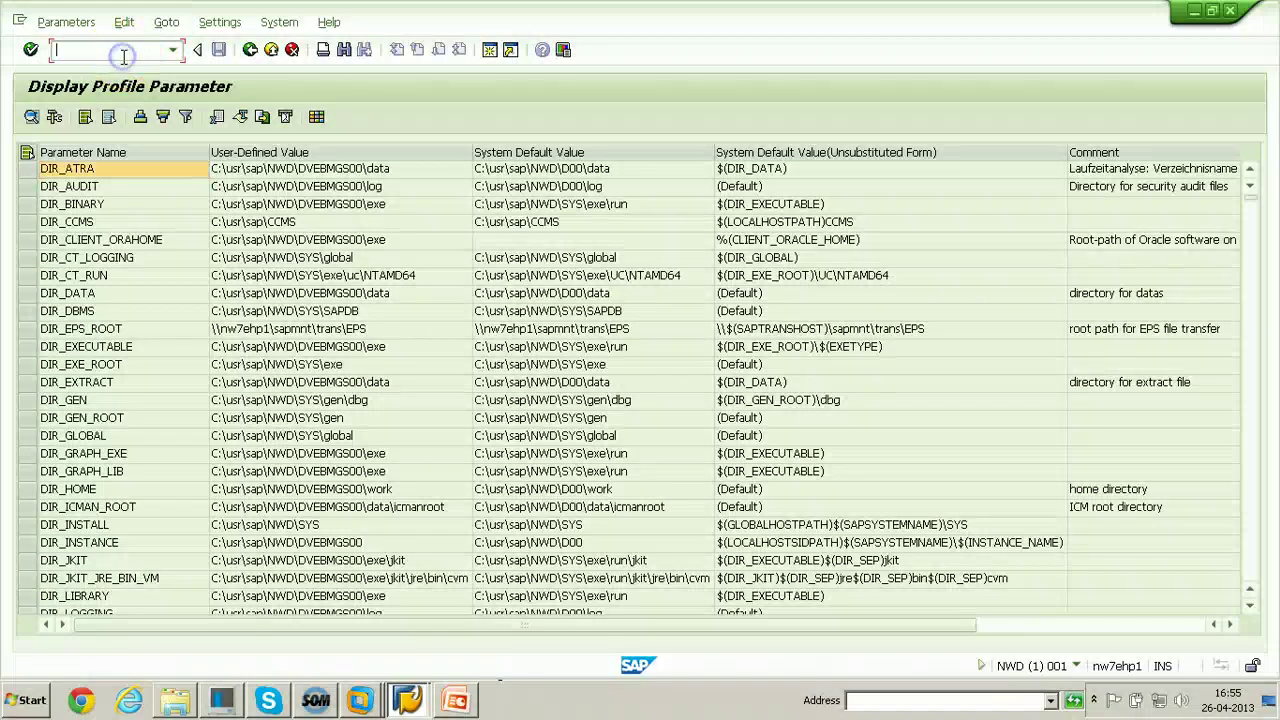
key("Return")
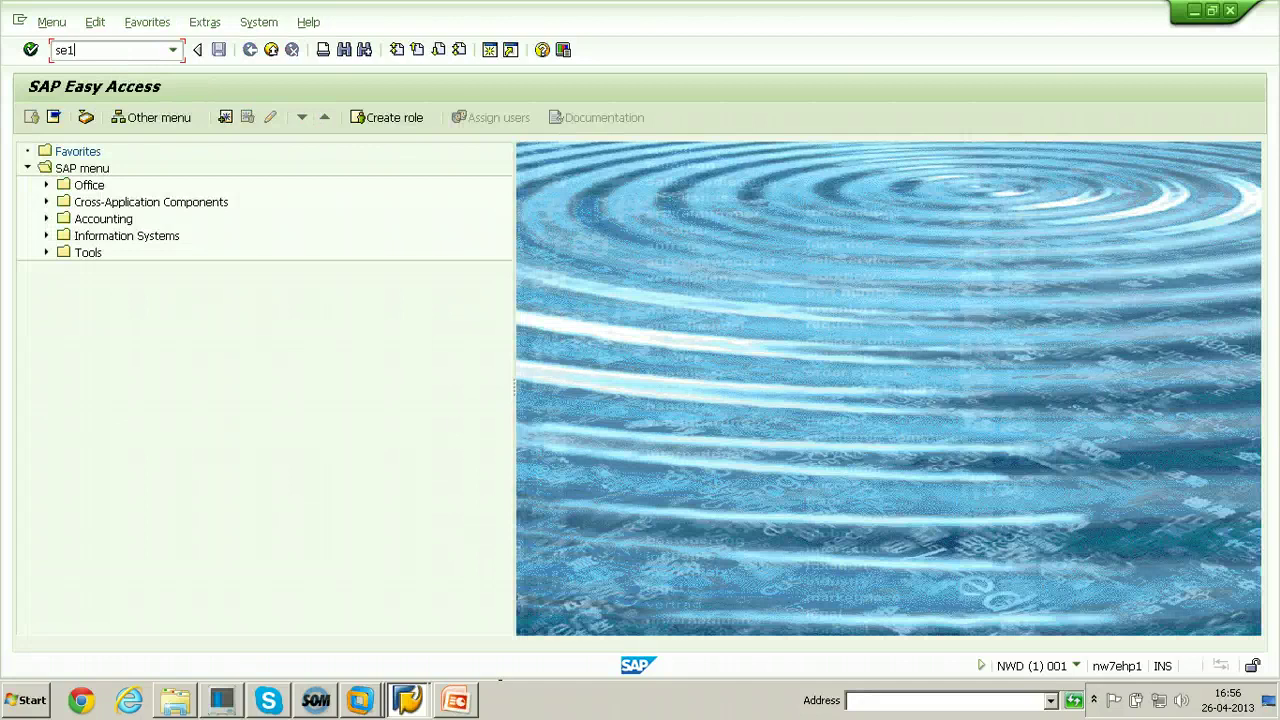
Open table TPFYPROPTY in the Data Browser and list its entries without any selection criteria
key("Return")
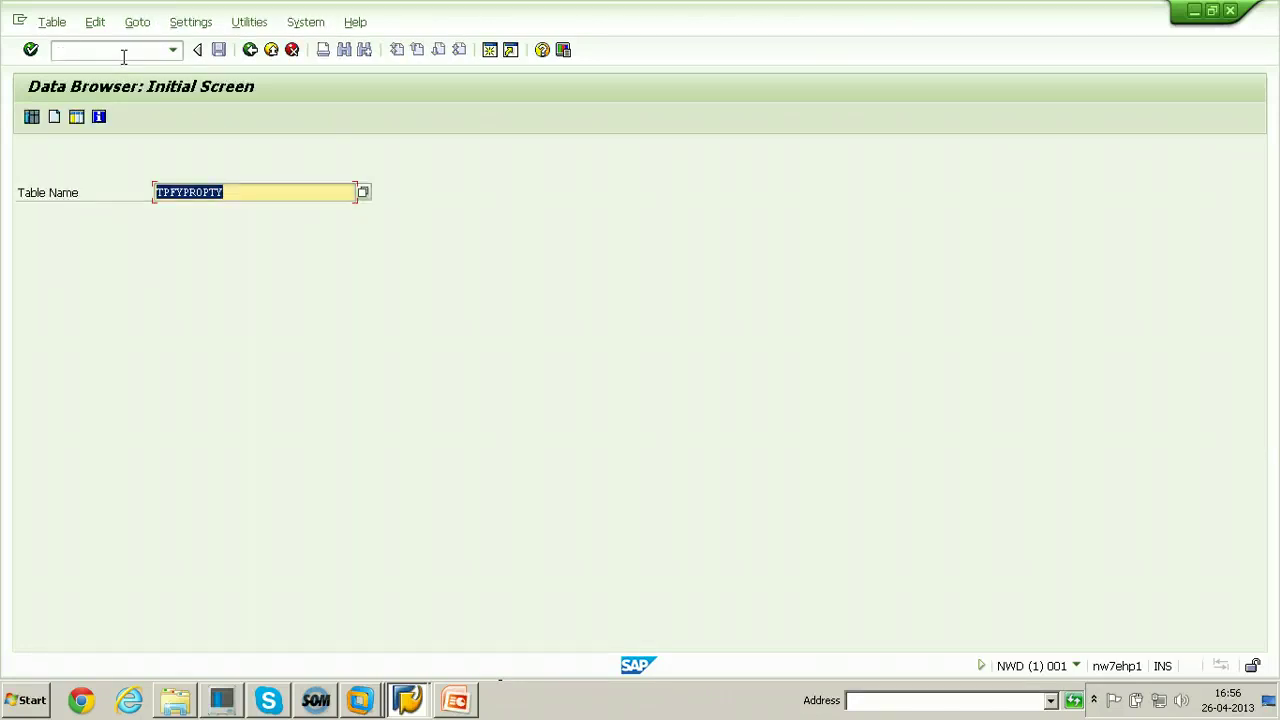
left_click(255, 191)
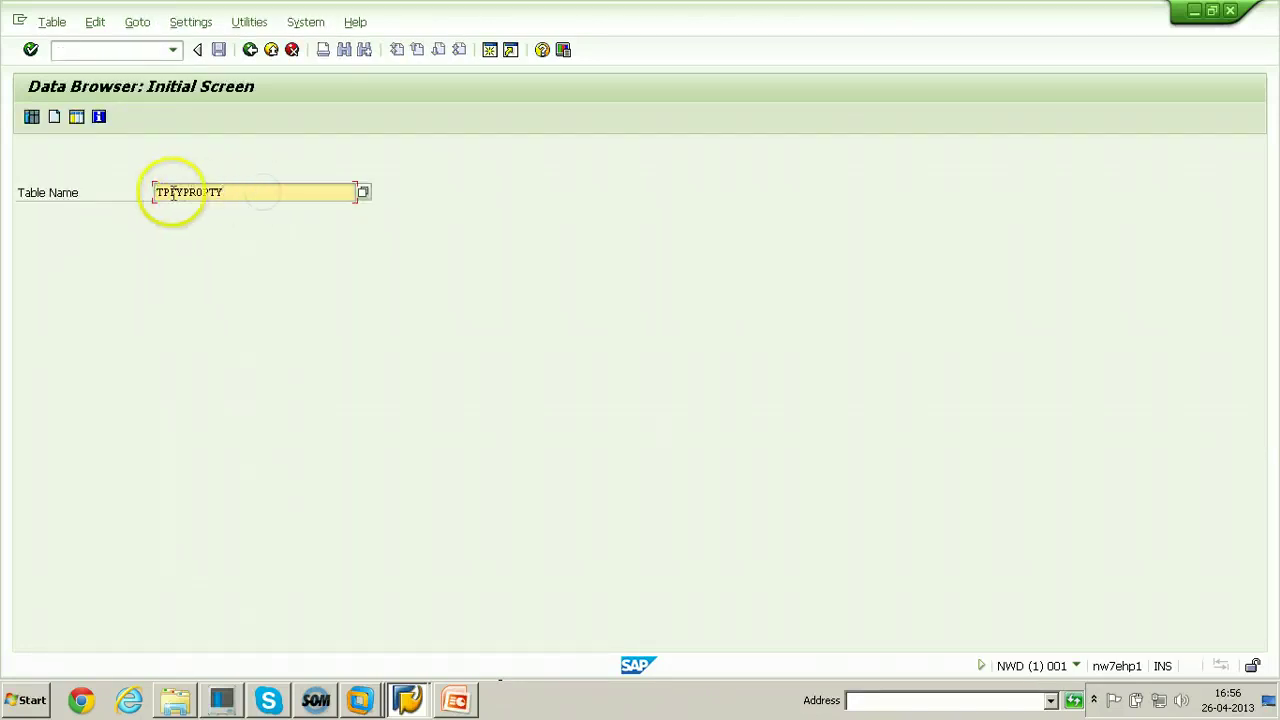
left_click(31, 117)
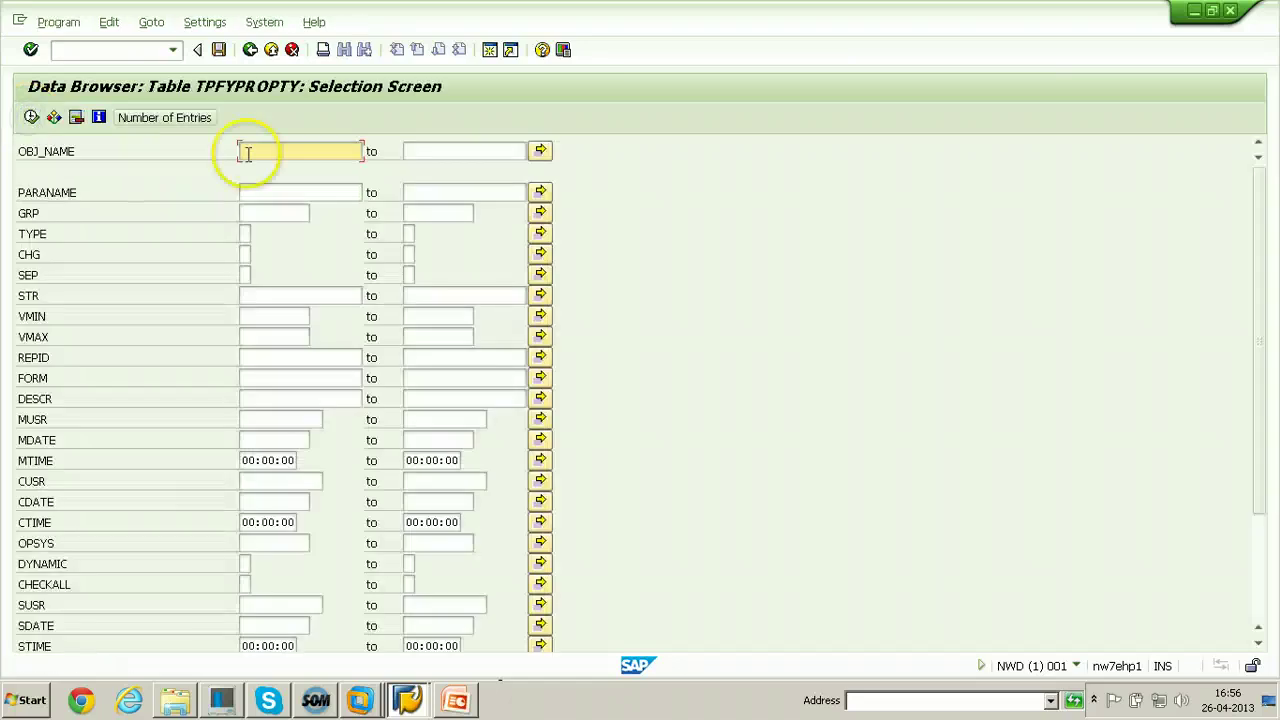
left_click(27, 119)
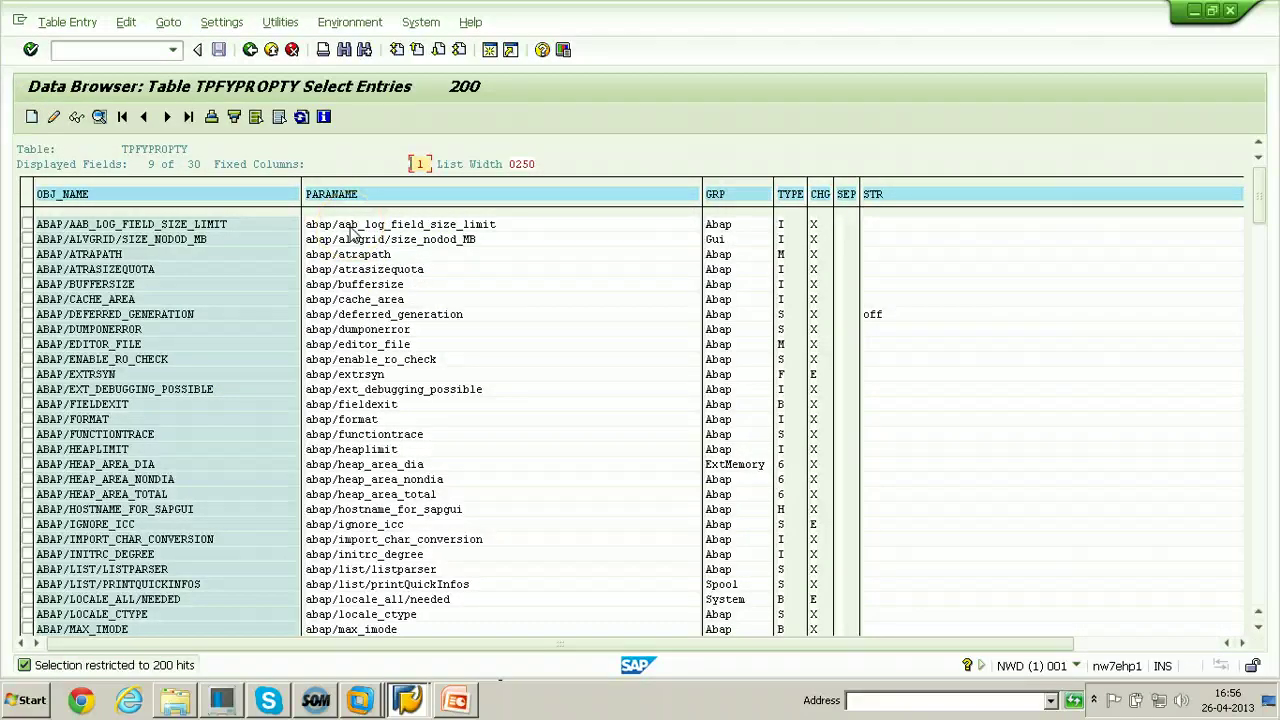
Look through the parameter names in the PARANAME column of the TPFYPROPTY entries
scroll(352, 232, "down", 3)
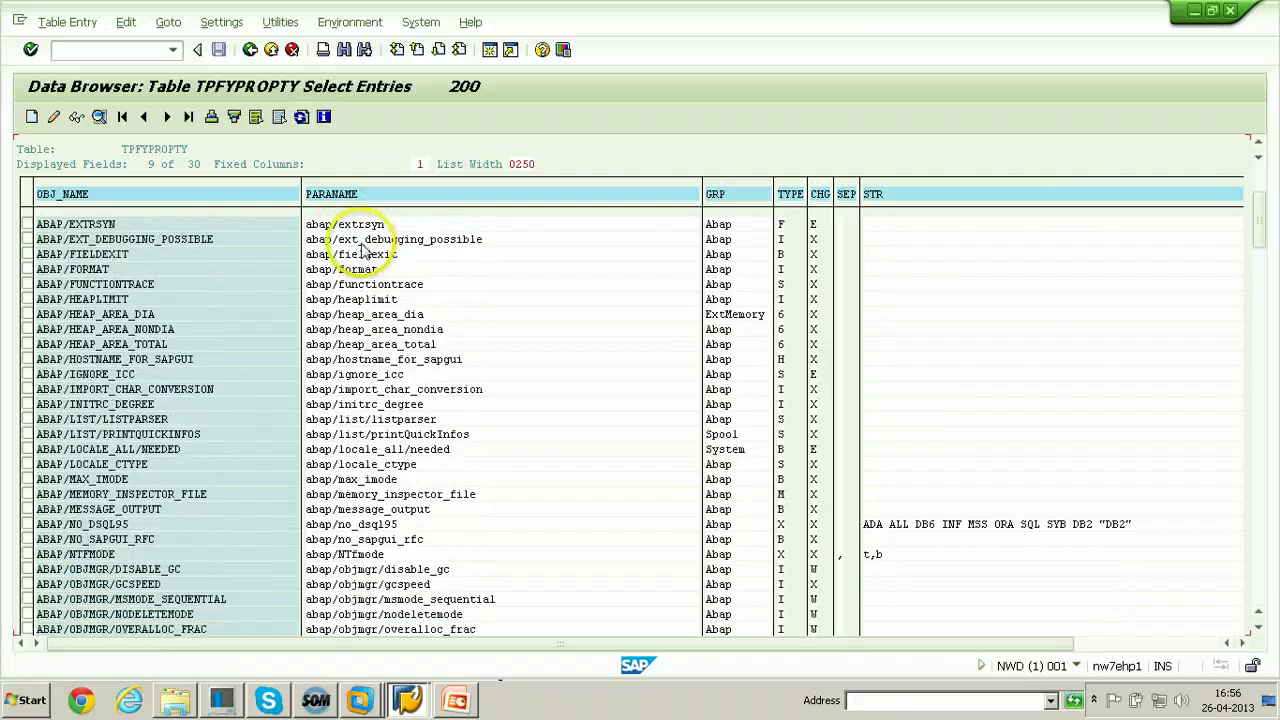
scroll(365, 252, "down", 2)
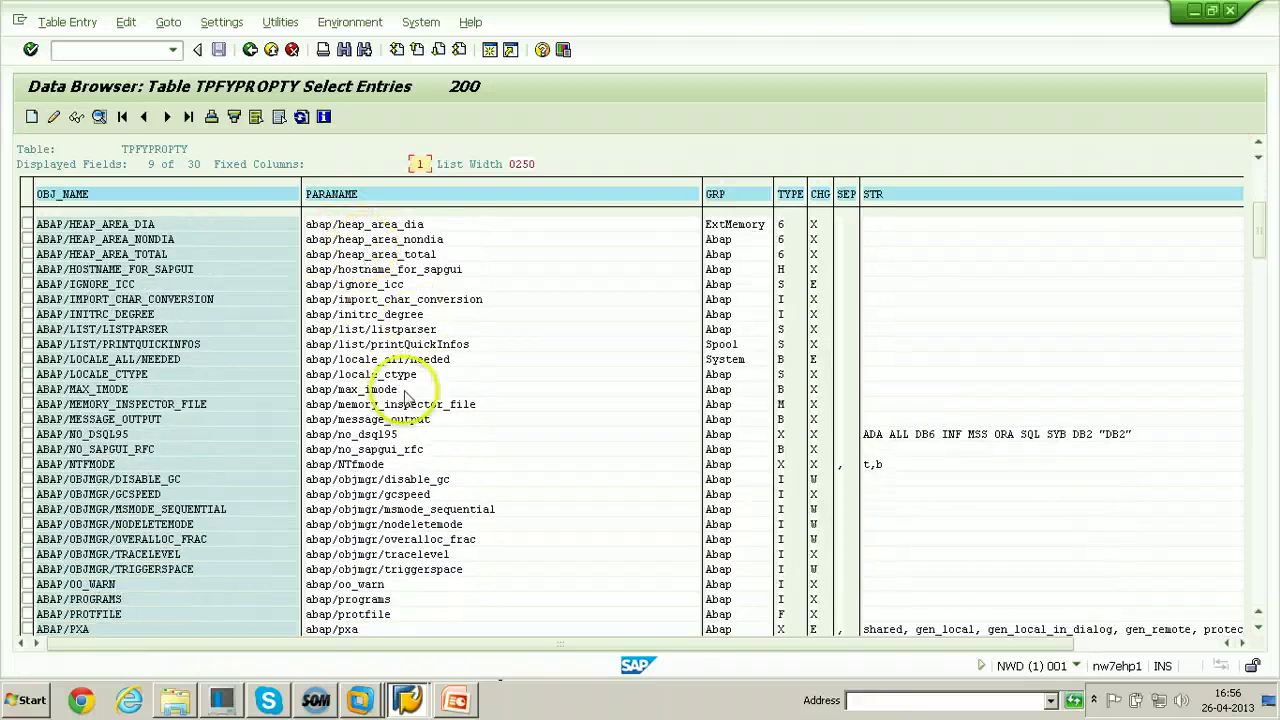
scroll(406, 396, "down", 2)
scroll(408, 398, "up", 2)
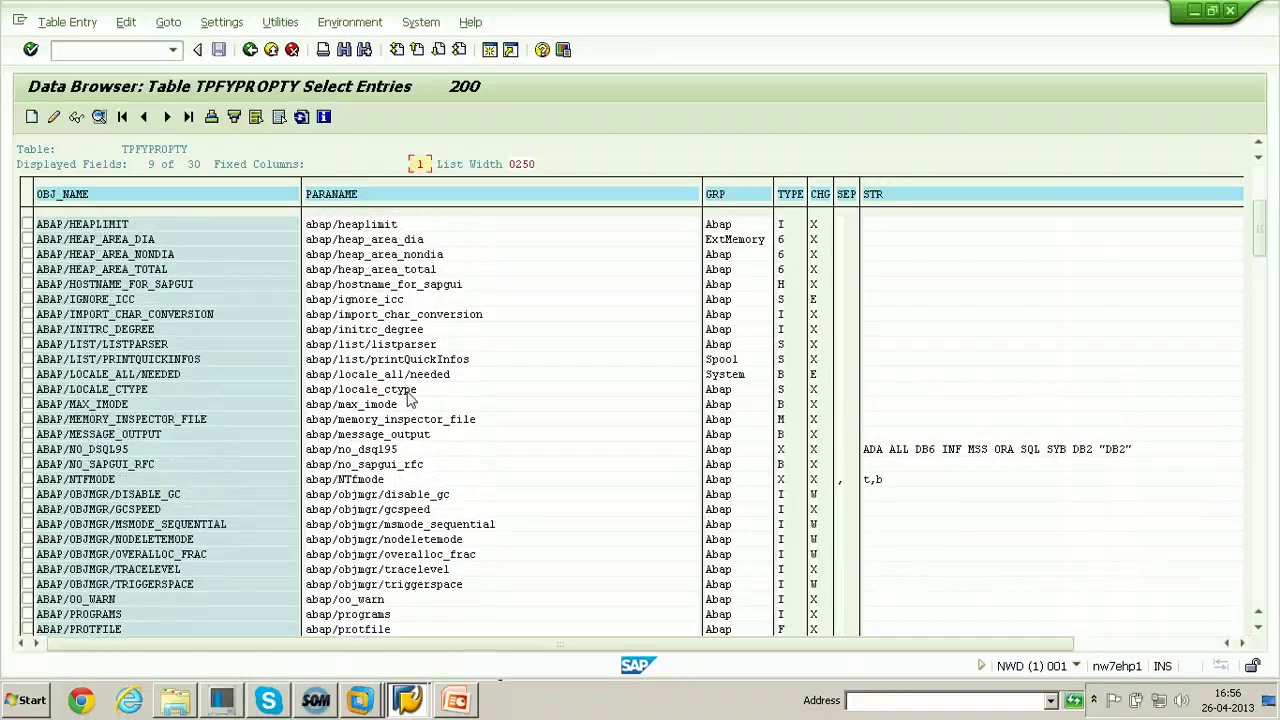
scroll(410, 400, "up", 4)
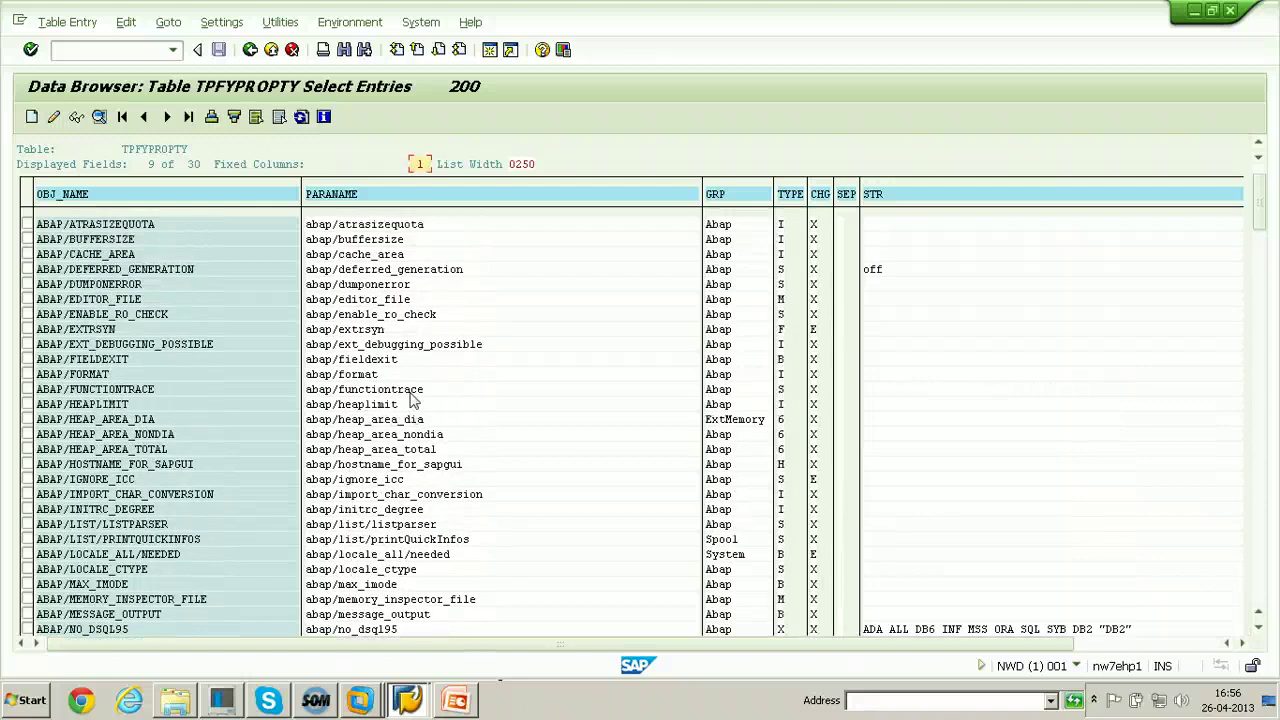
scroll(413, 400, "up", 1)
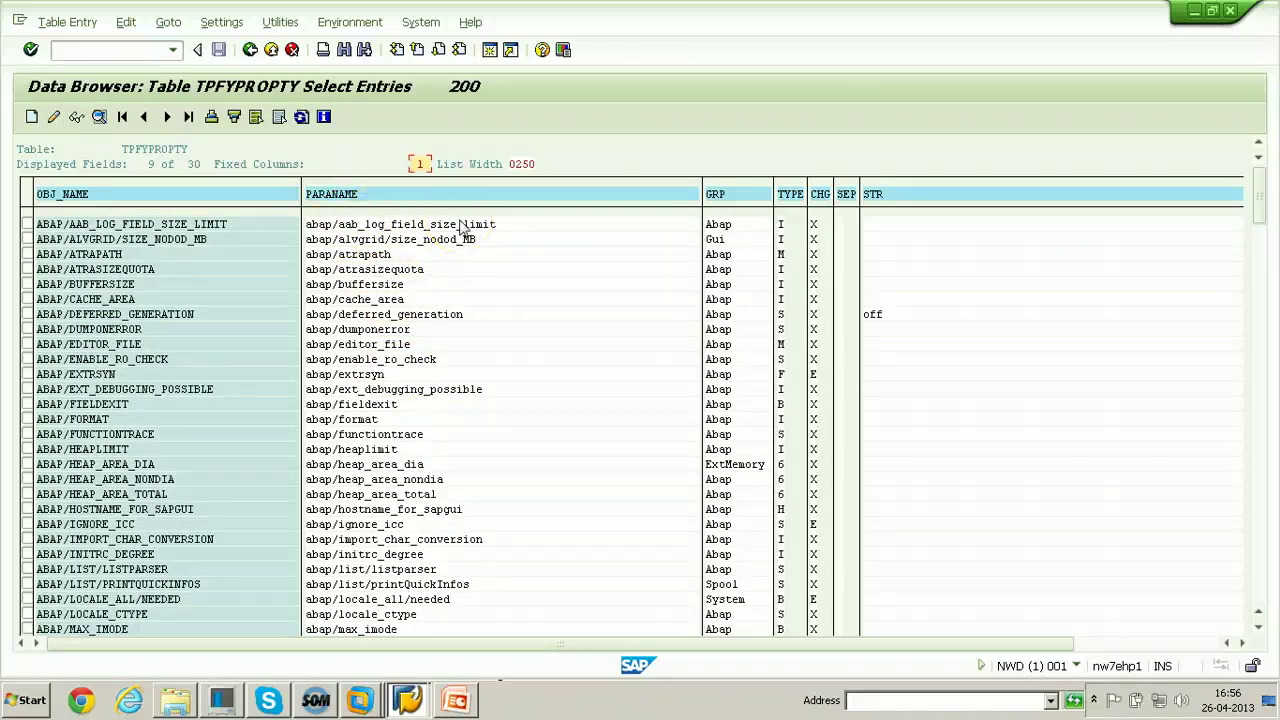
Switch to the slide show at the slide on administering and maintaining profiles
left_click(355, 693)
left_click(820, 602)
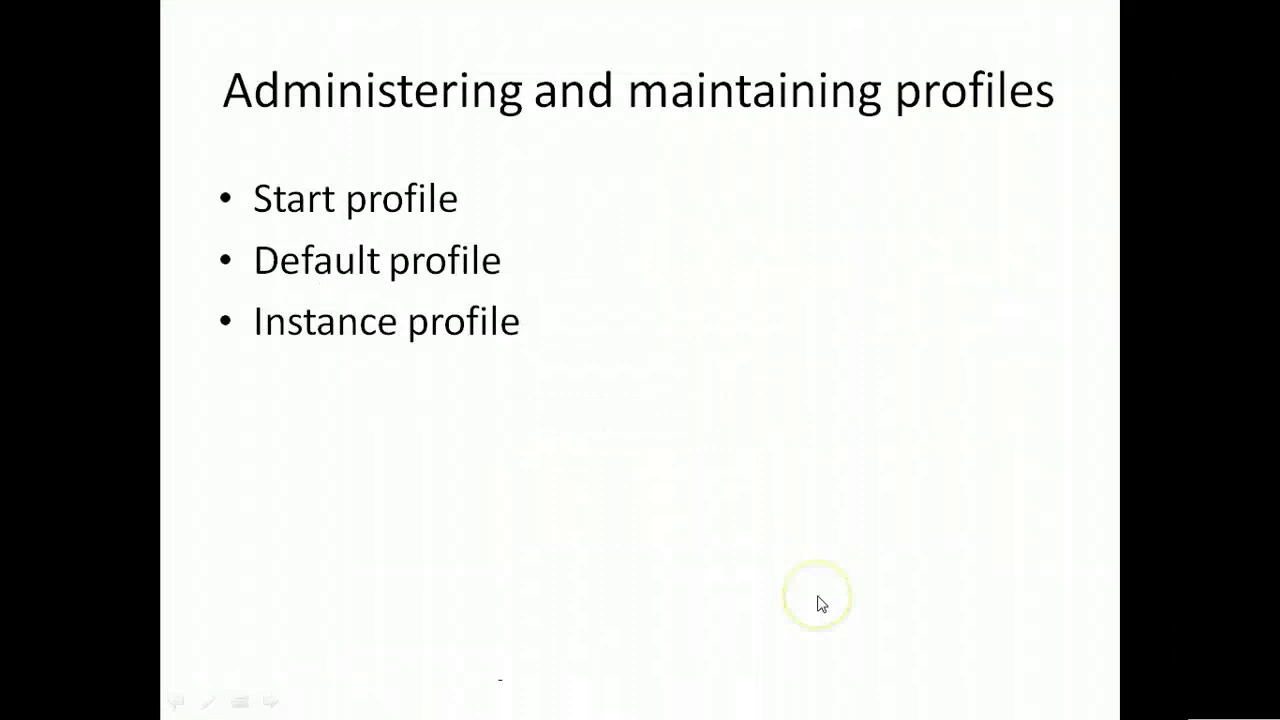
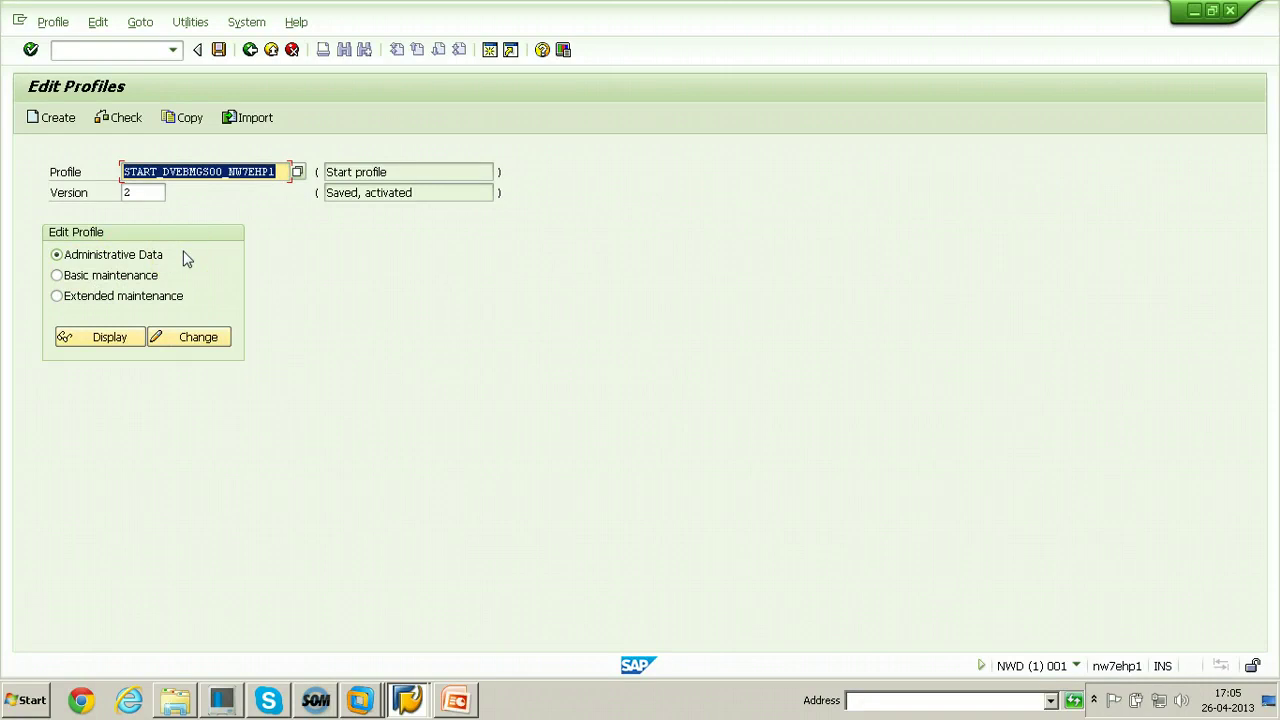
Display the start profile START_DVEBMGS00_NW7EHP1 in basic maintenance and return to the Edit Profiles screen
left_click(56, 275)
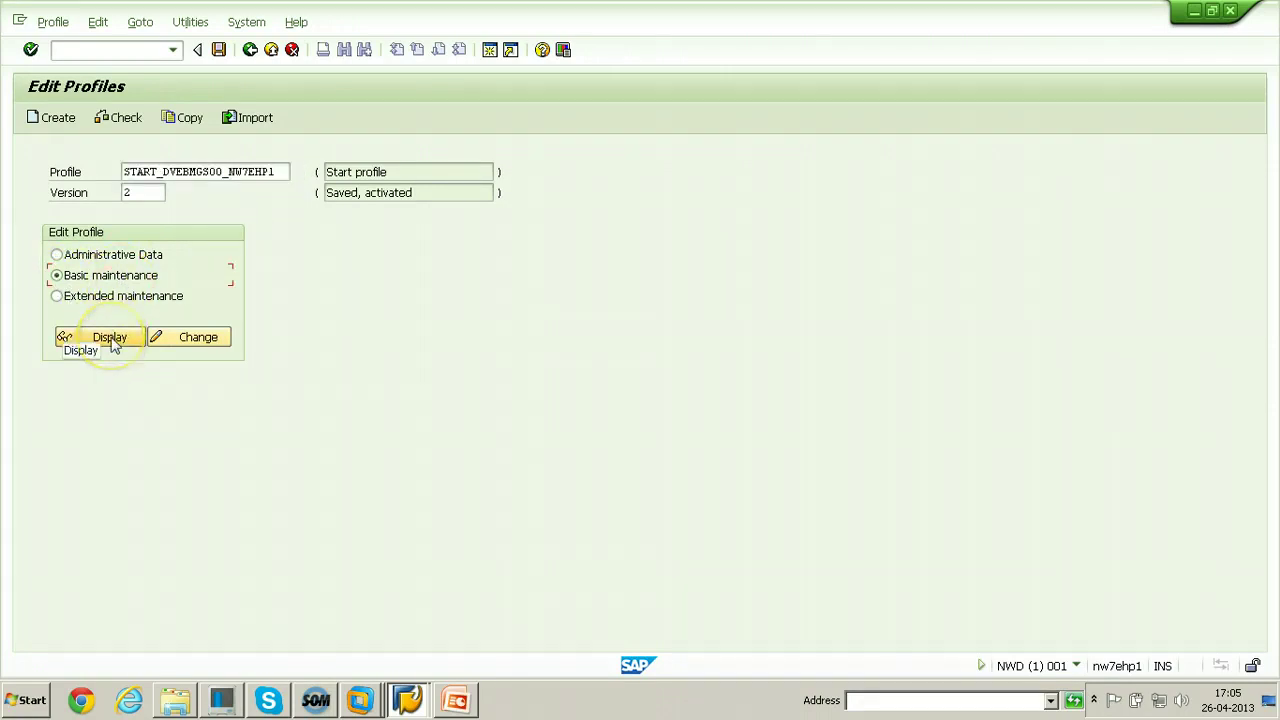
left_click(200, 345)
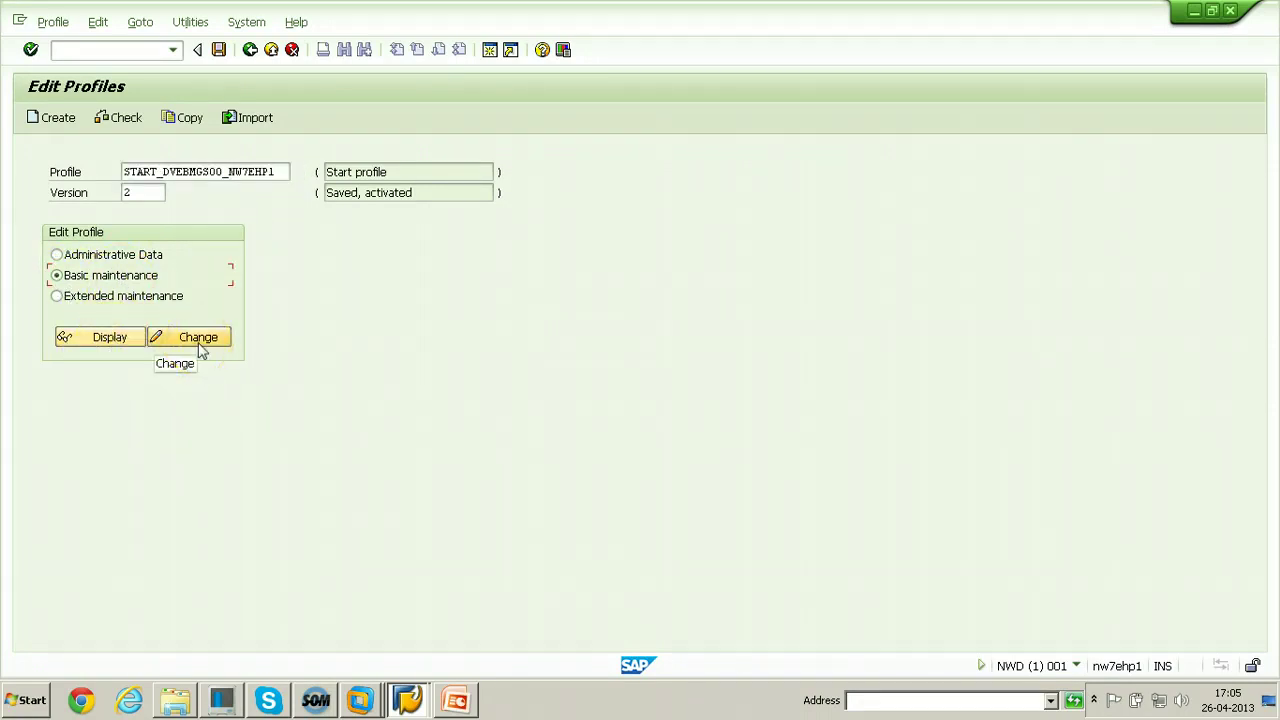
left_click(204, 344)
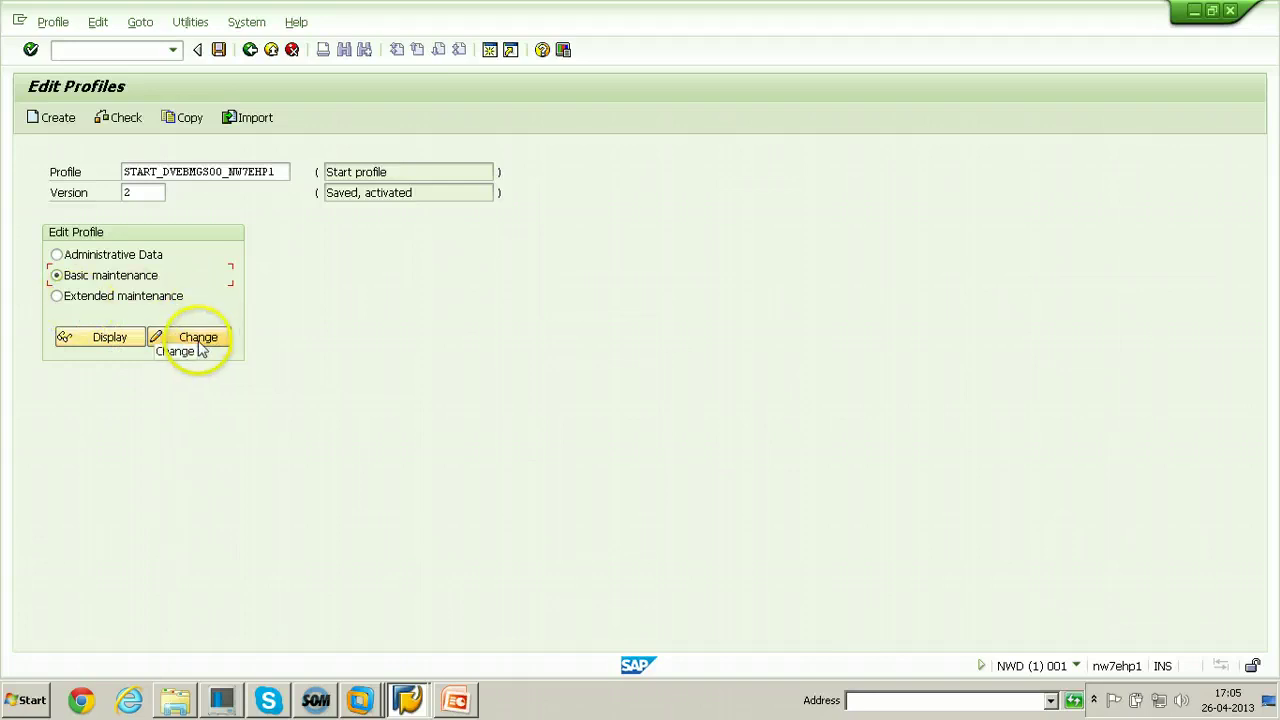
left_click(106, 340)
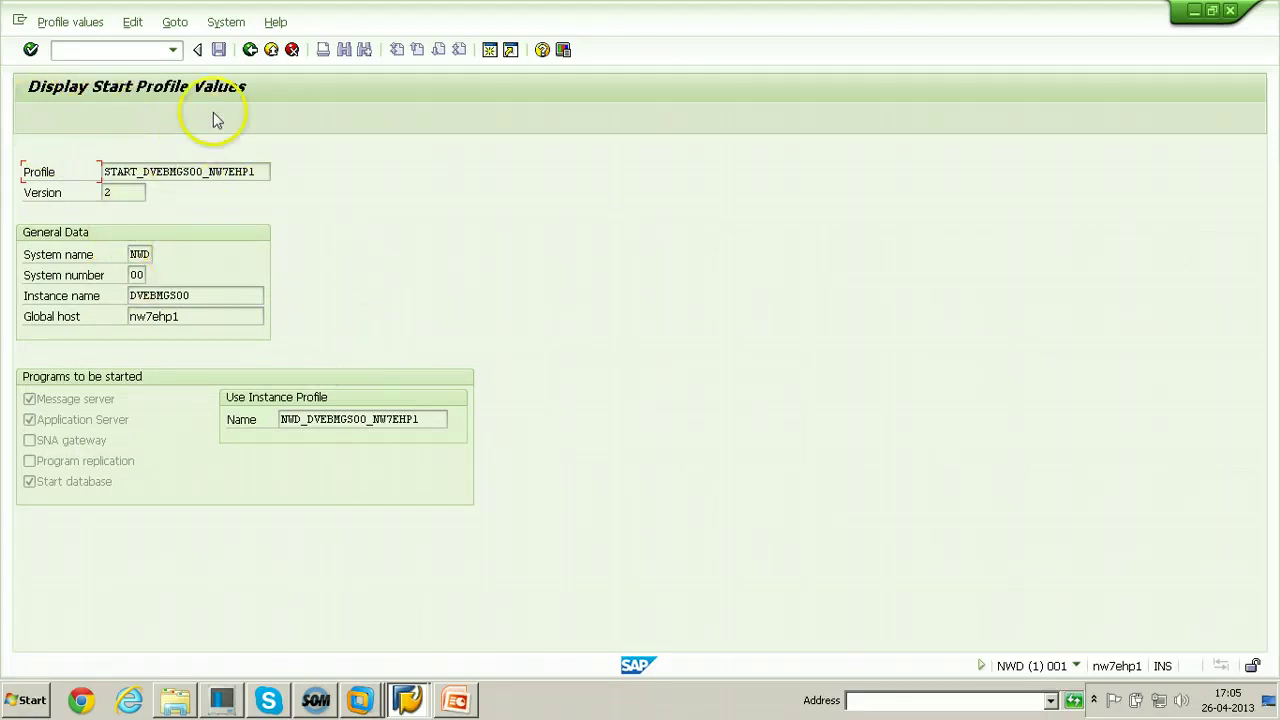
left_click(250, 49)
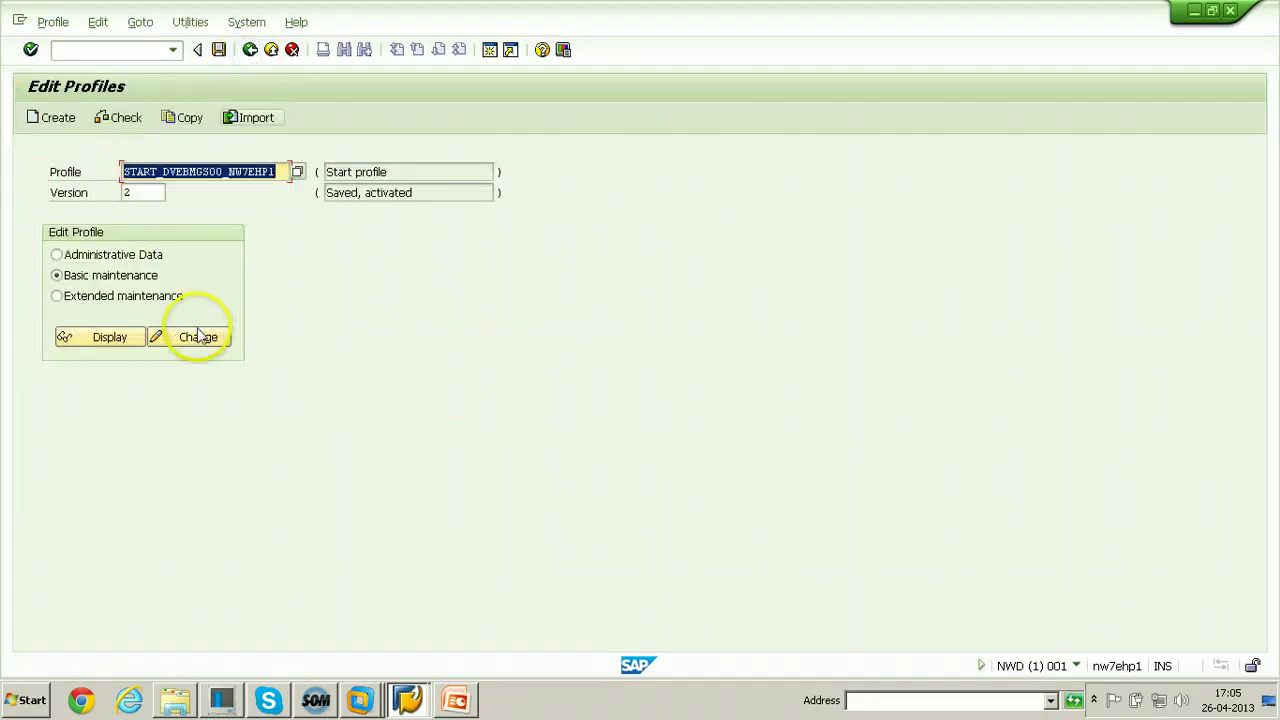
Open the start profile for change in basic maintenance, accepting the overwrite caution, and leave it without editing
left_click(198, 336)
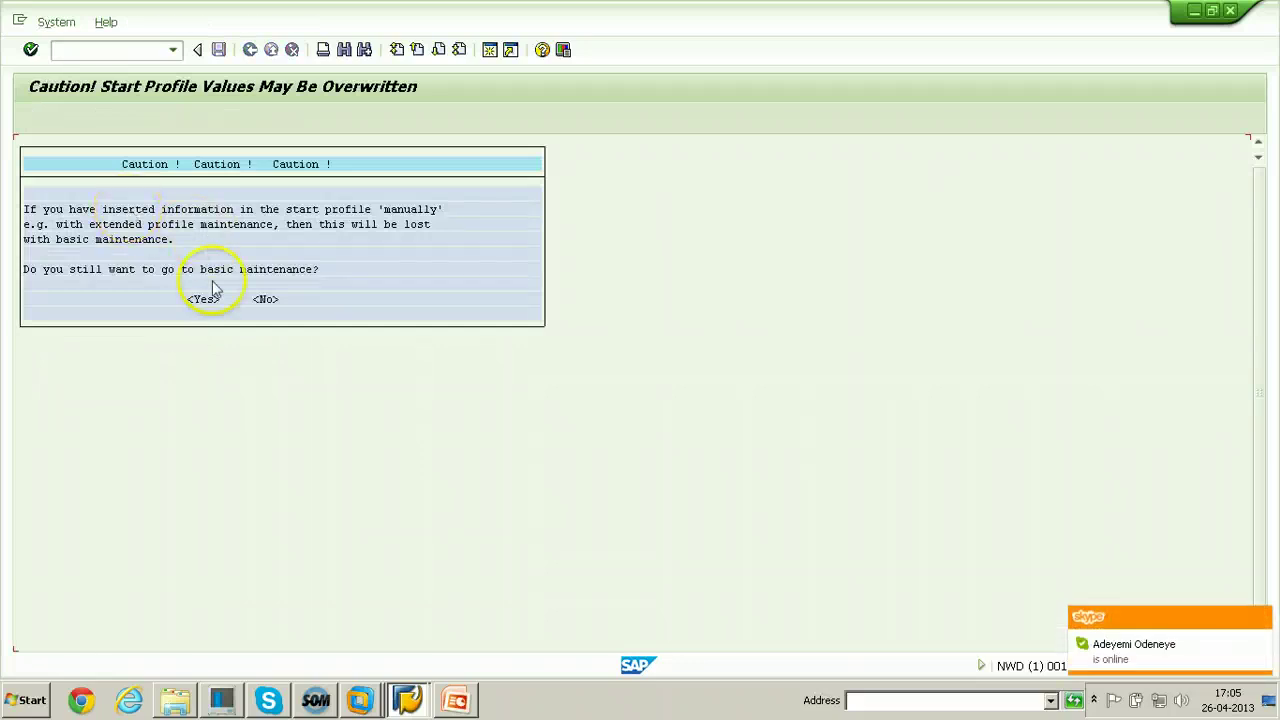
left_click(203, 301)
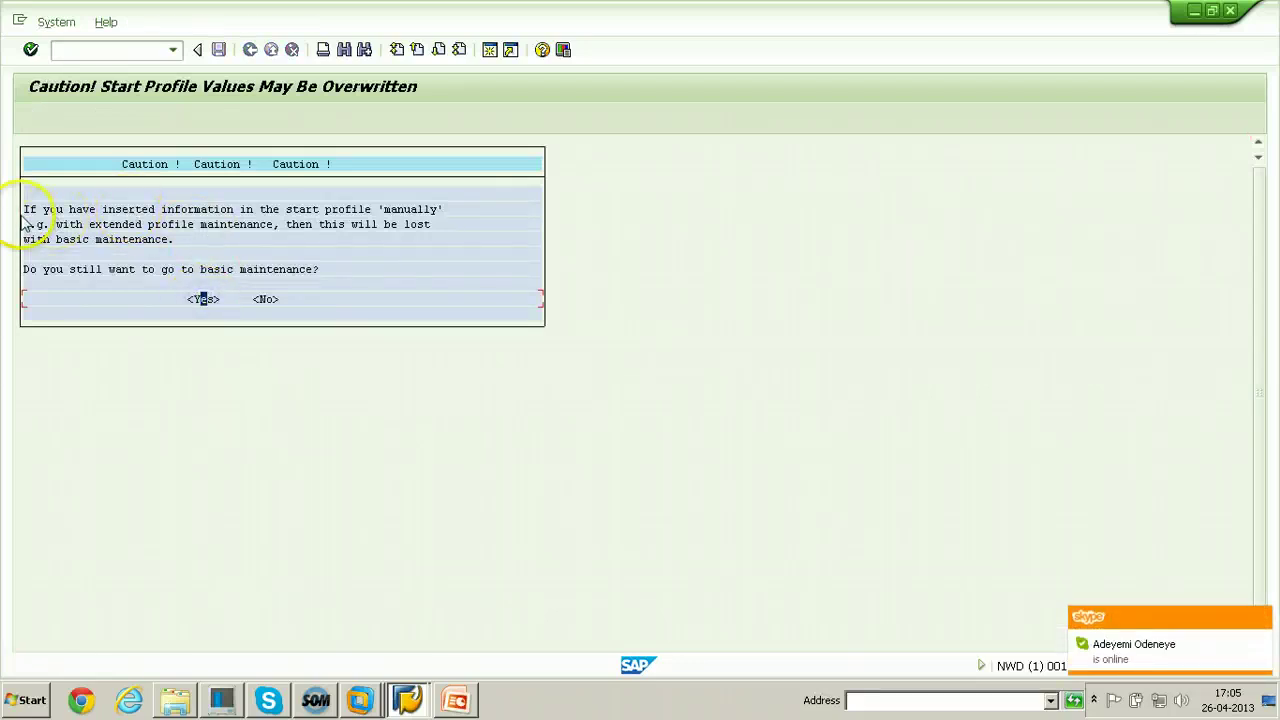
double_click(202, 300)
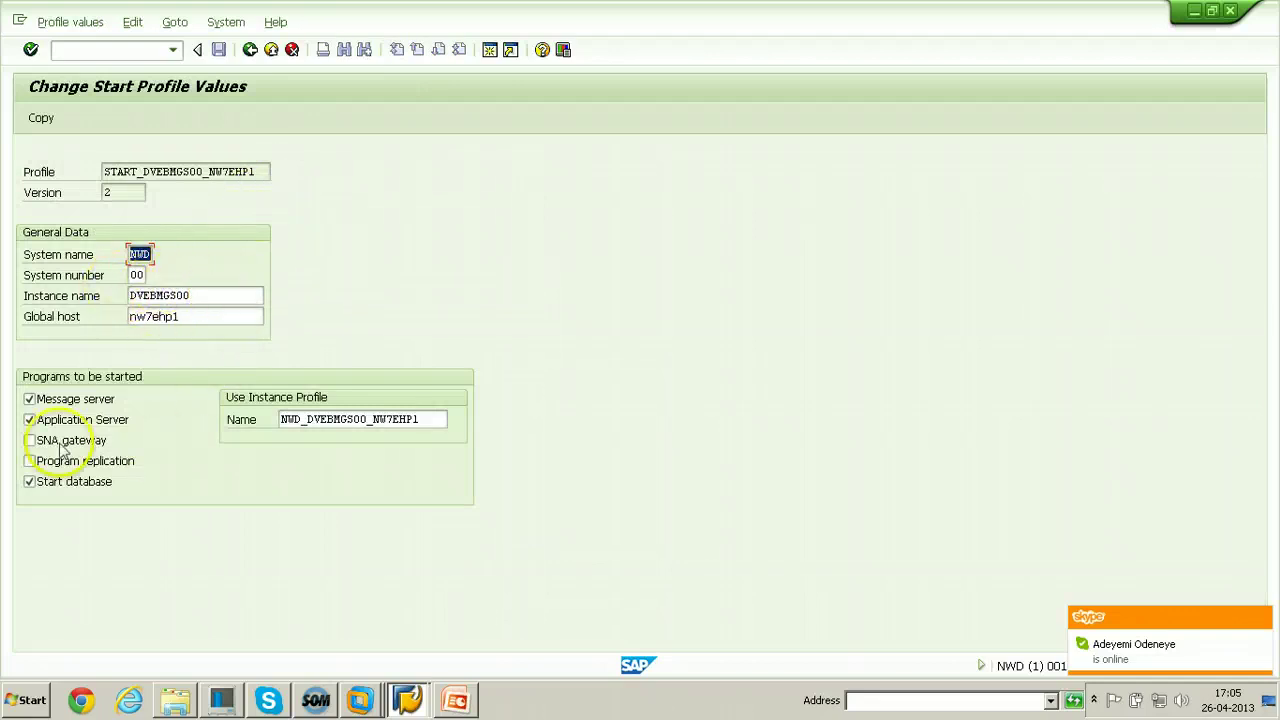
left_click(250, 49)
Open the start profile for change in extended maintenance, review its active parameters and return to the Edit Profiles screen
left_click(57, 297)
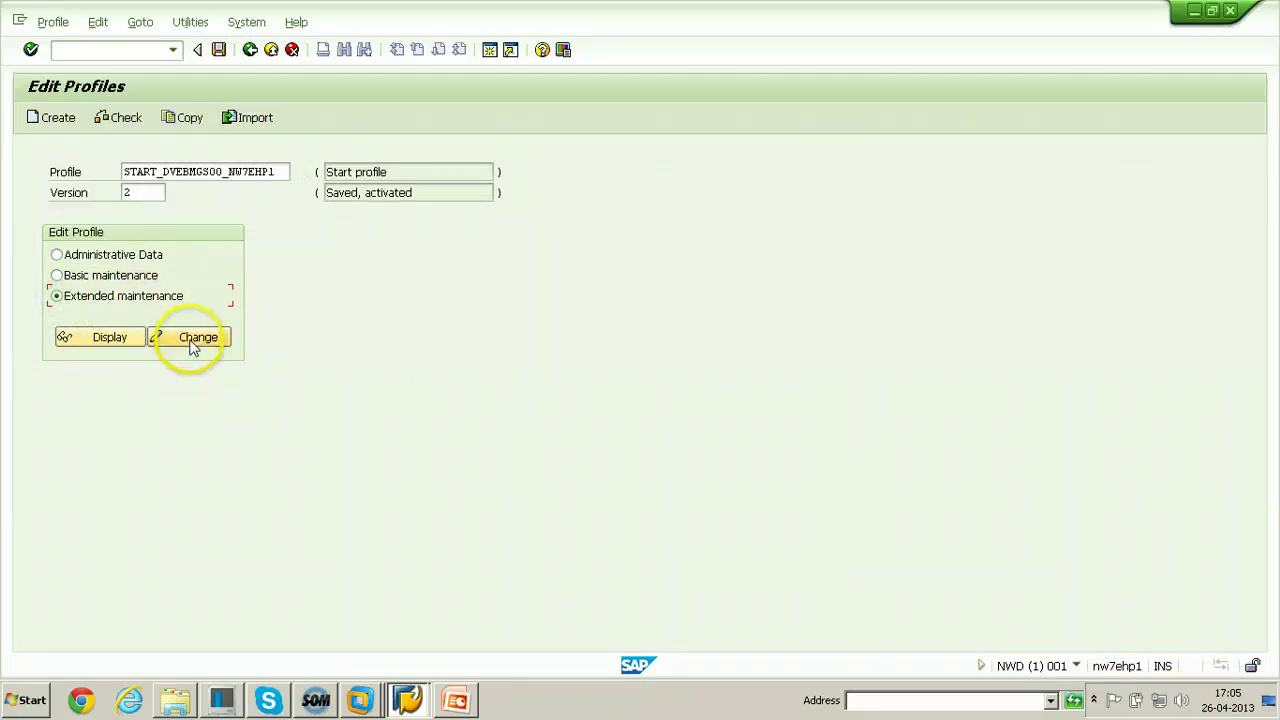
left_click(193, 340)
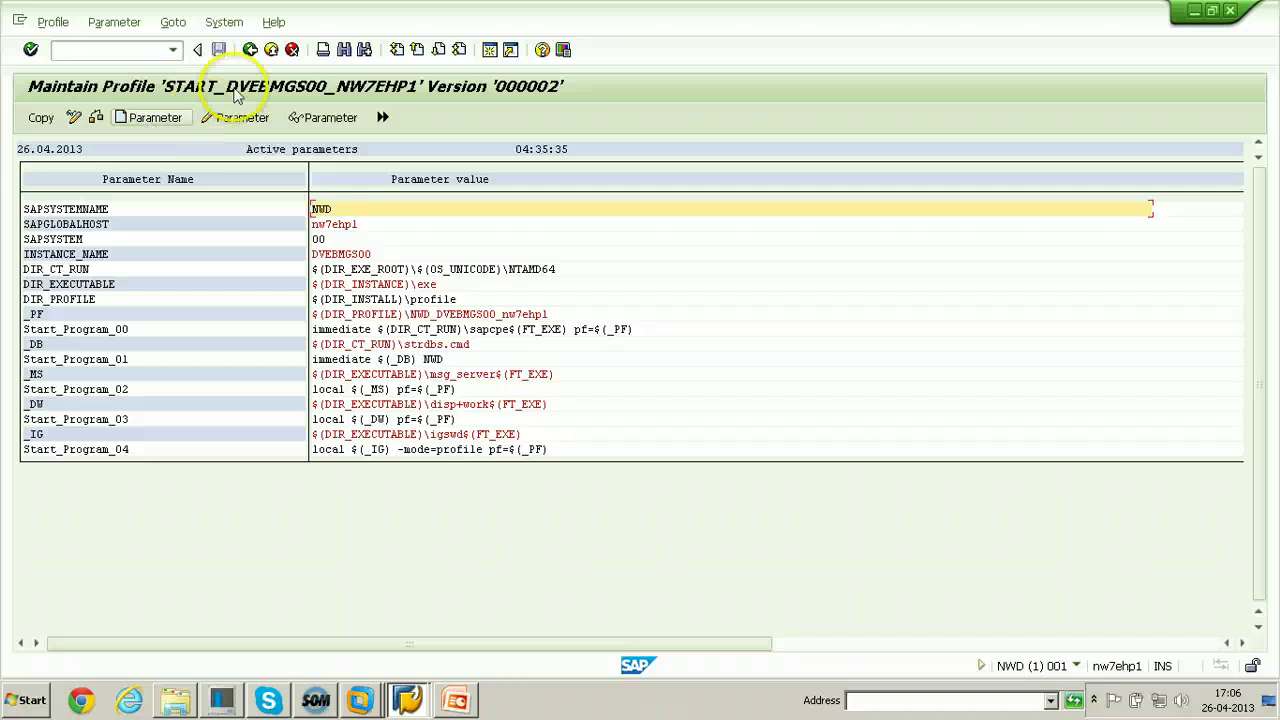
left_click(250, 49)
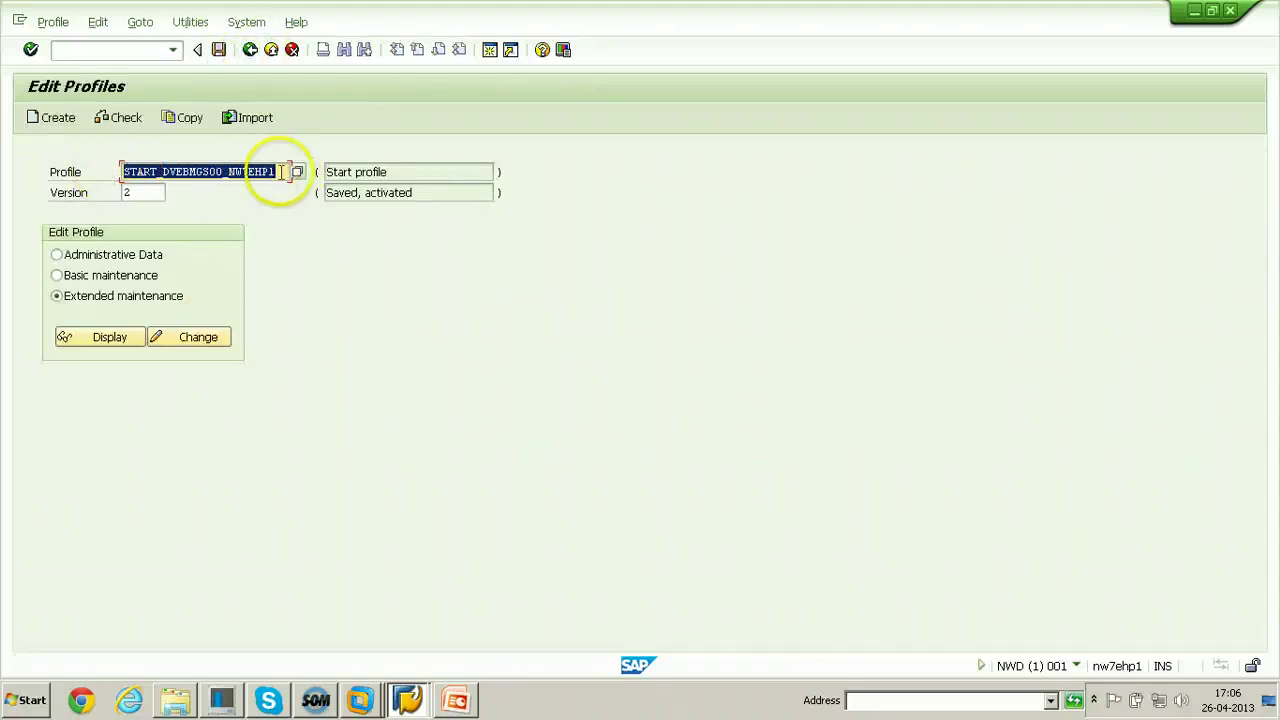
Choose the instance profile NWD_DVEBMGS00_NW7EHP1 and open it for change in extended maintenance
left_click(298, 176)
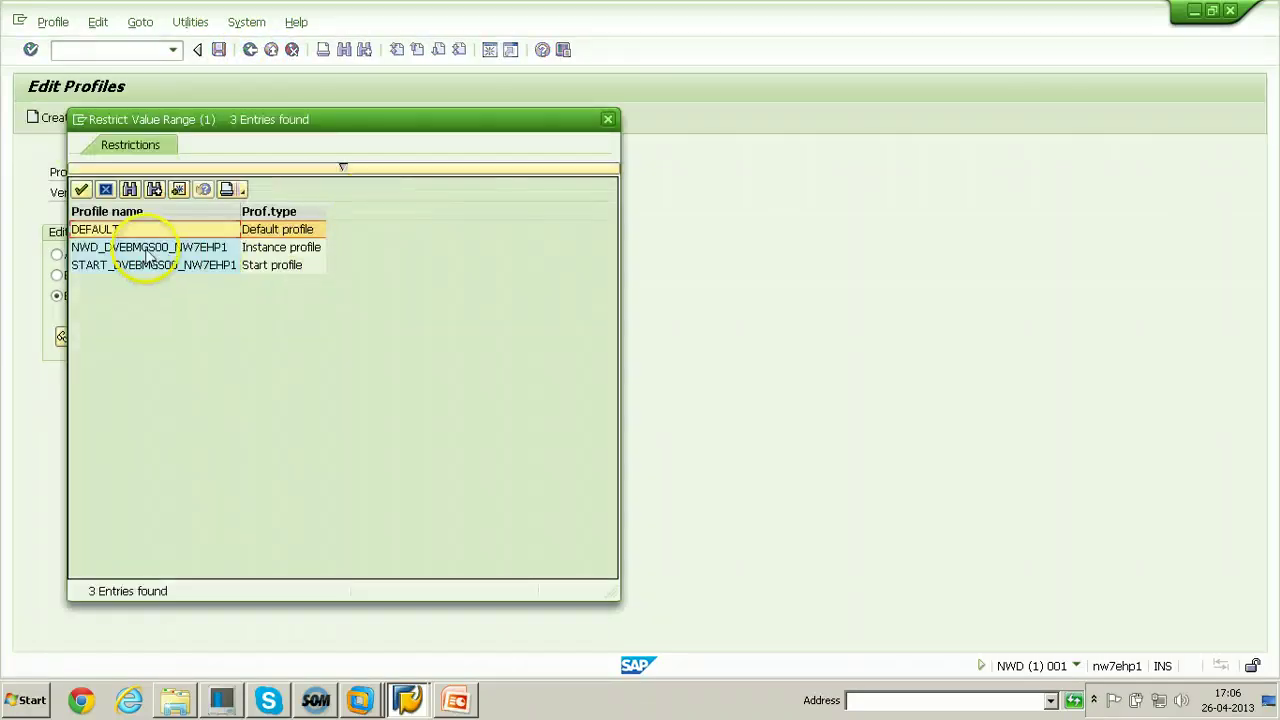
double_click(120, 250)
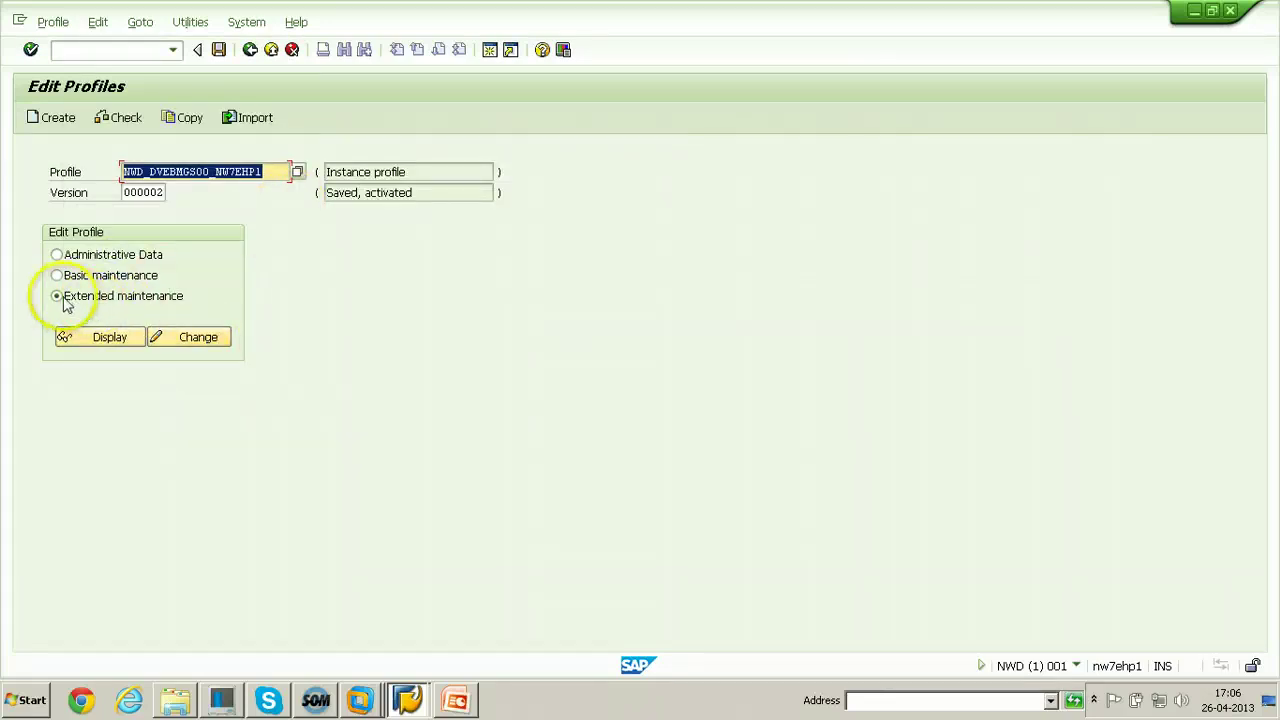
left_click(203, 340)
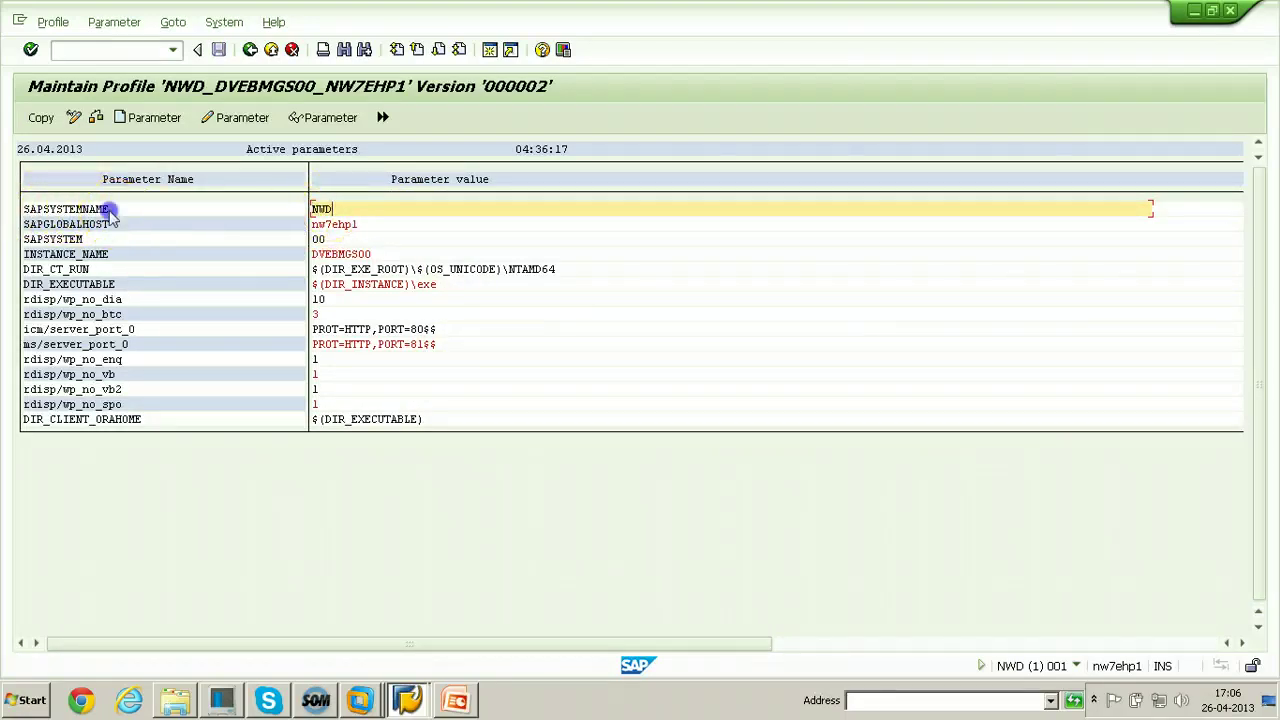
Examine the SAPSYSTEMNAME parameter and its value in the instance profile
left_click_drag(95, 209, 12, 209)
left_click(148, 218)
left_click(330, 208)
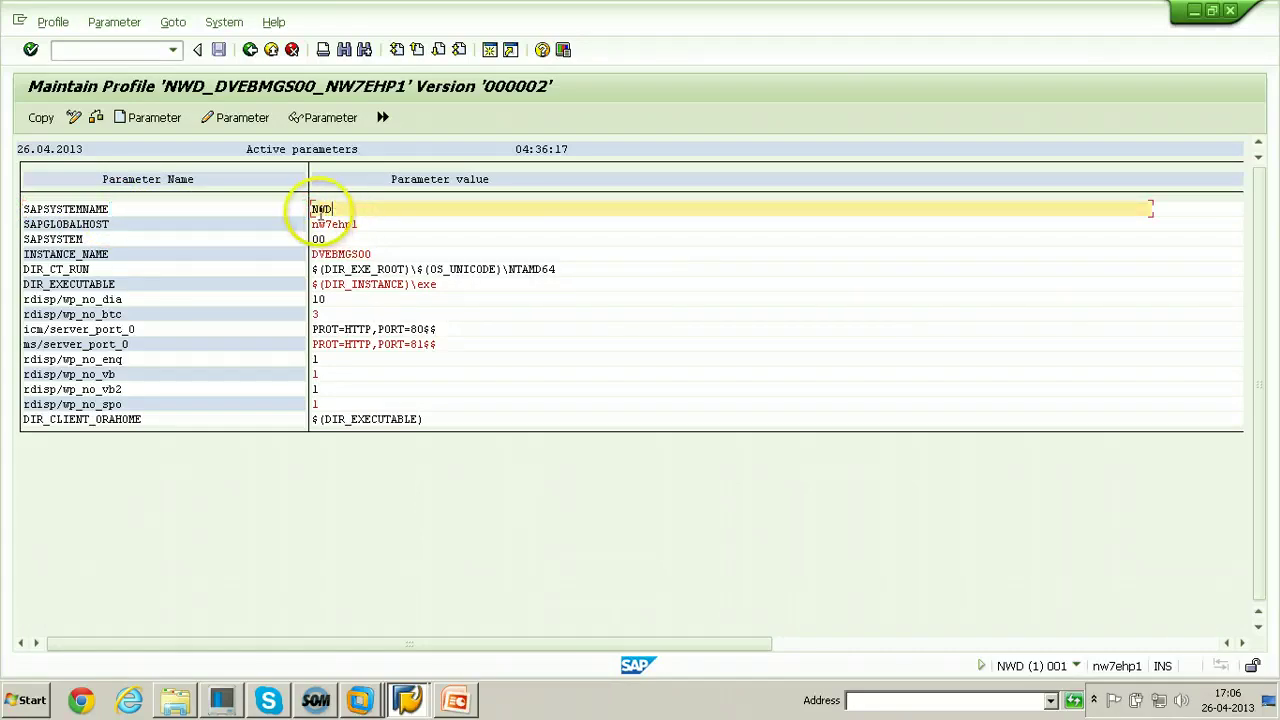
Try creating a new parameter in the instance profile using the DIR_DBMS entry from the value list, and leave without saving the change
left_click(143, 122)
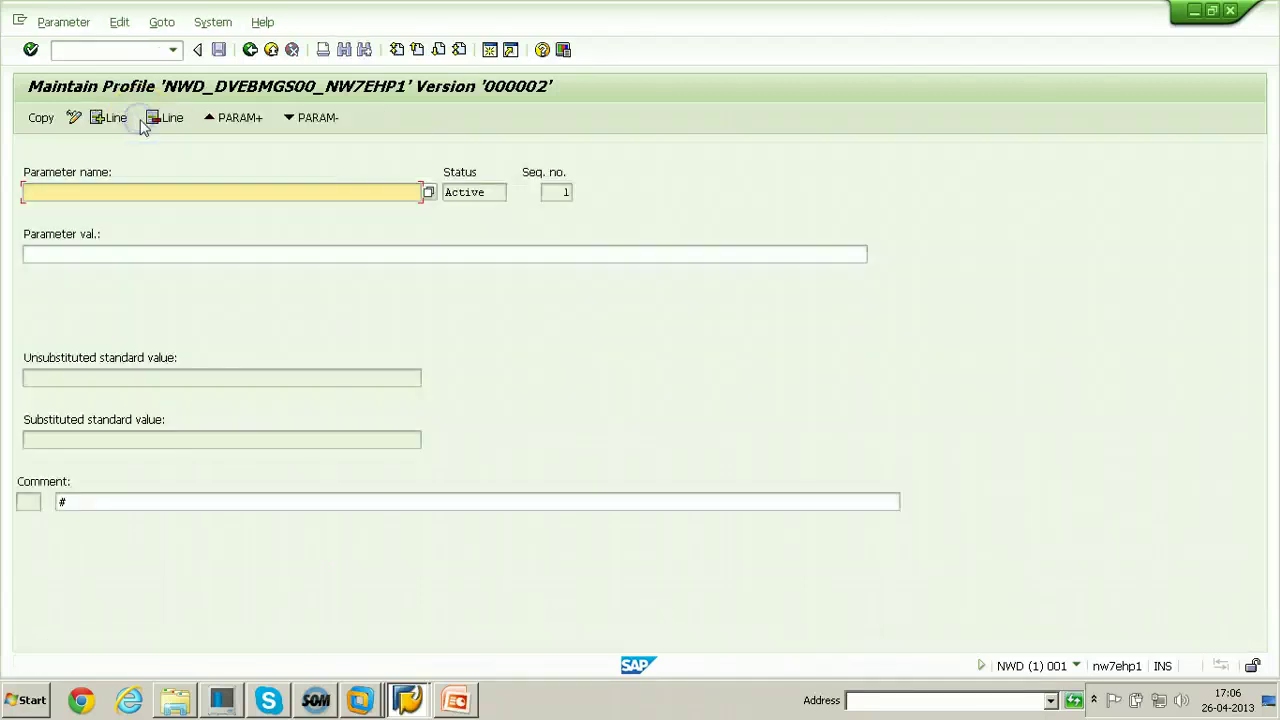
left_click(222, 195)
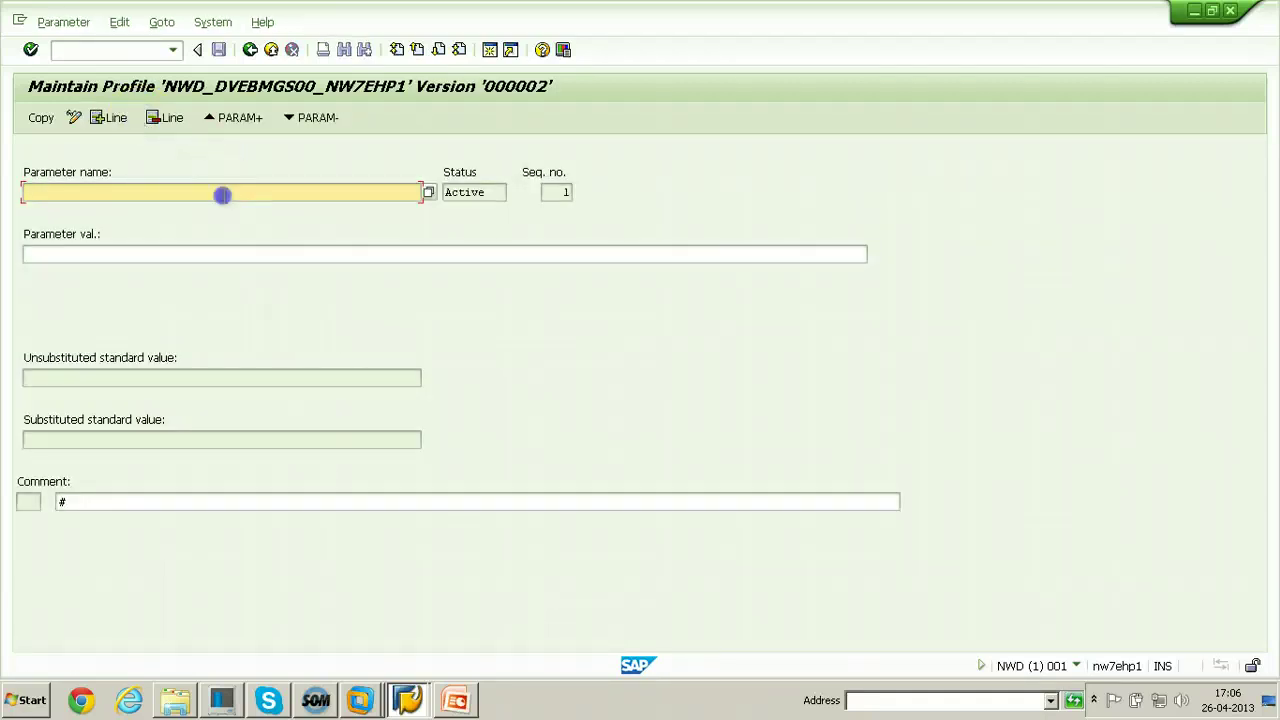
left_click(428, 192)
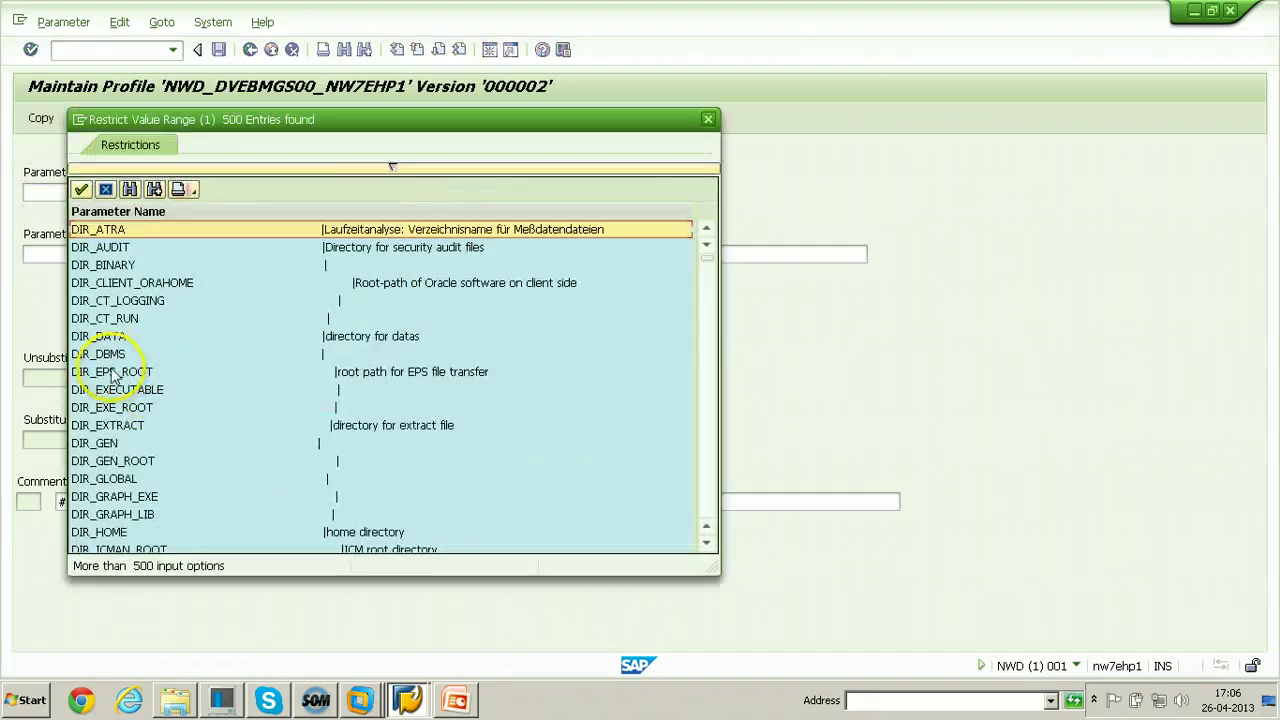
left_click(98, 357)
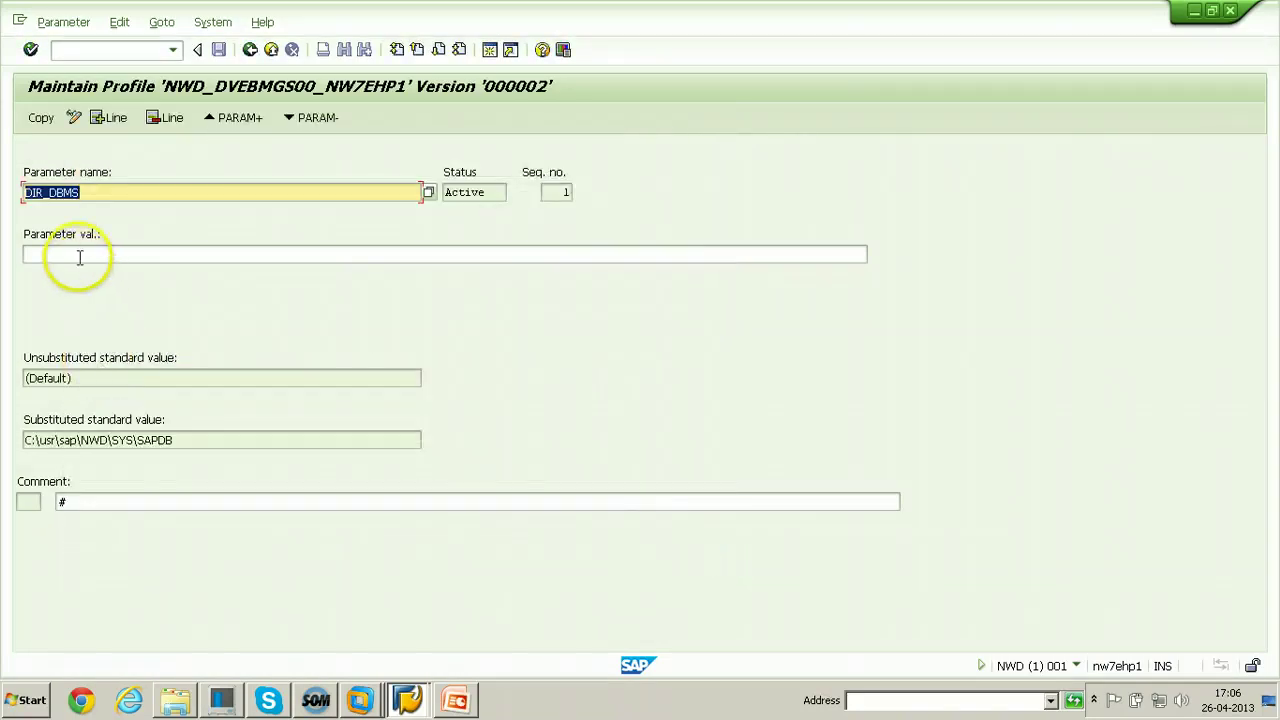
left_click(50, 258)
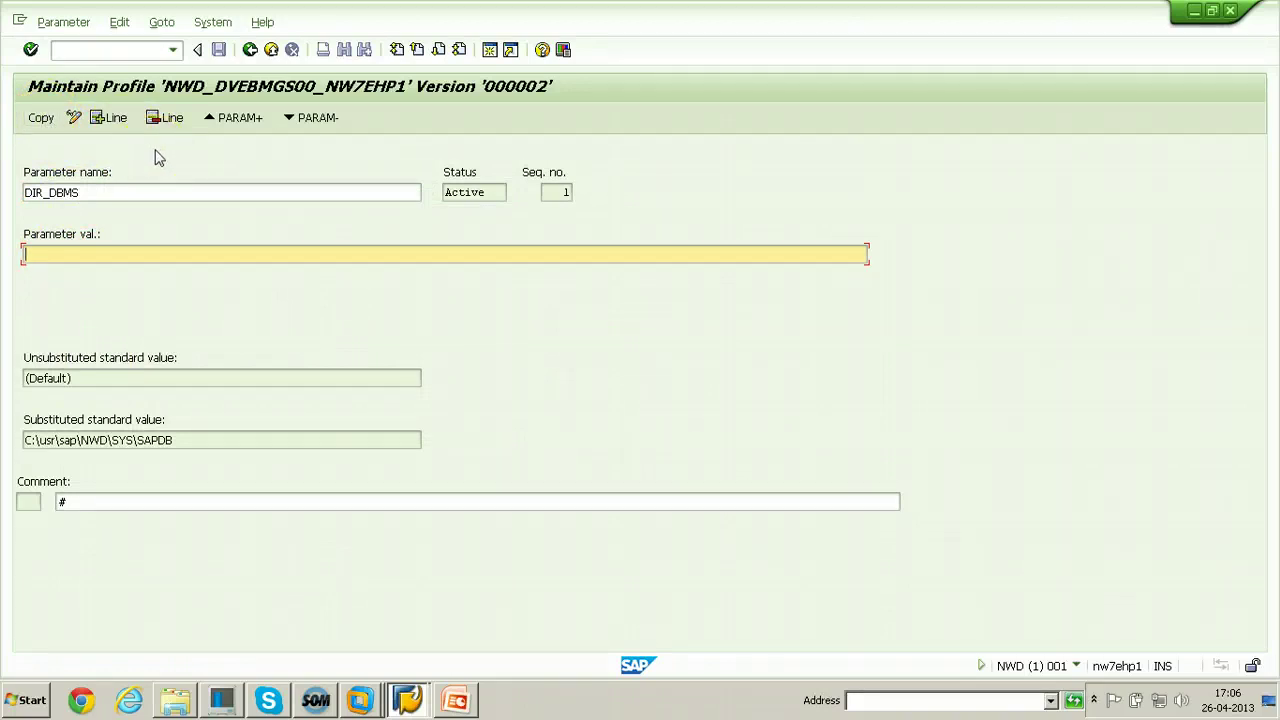
left_click(250, 49)
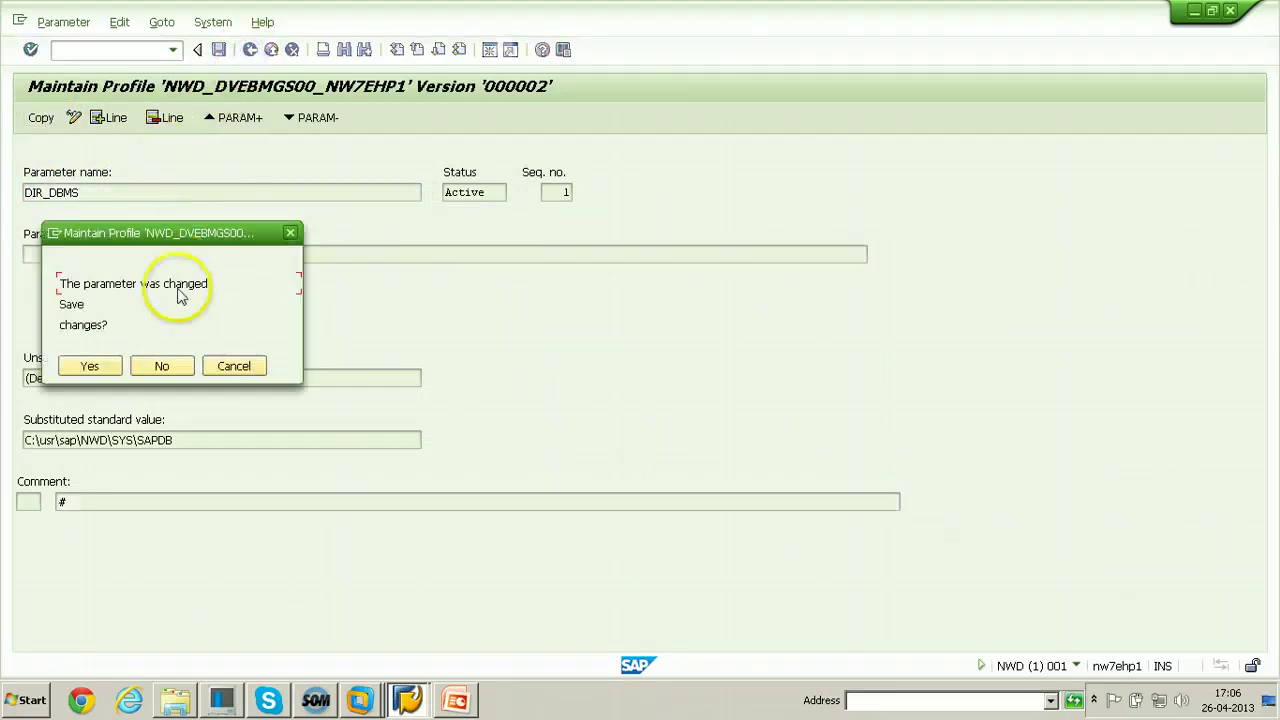
left_click(163, 366)
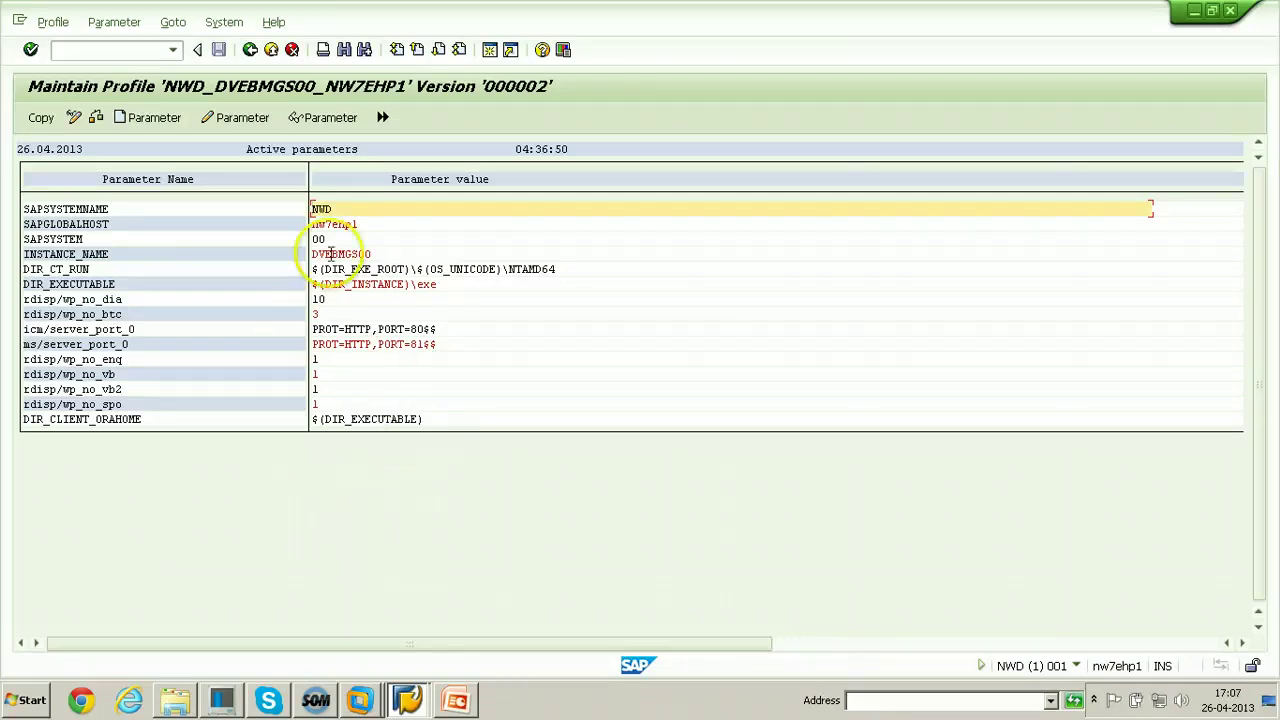
Switch to PowerPoint, present the slides on profile maintenance levels and the consistency check, and end the slide show
left_click(455, 703)
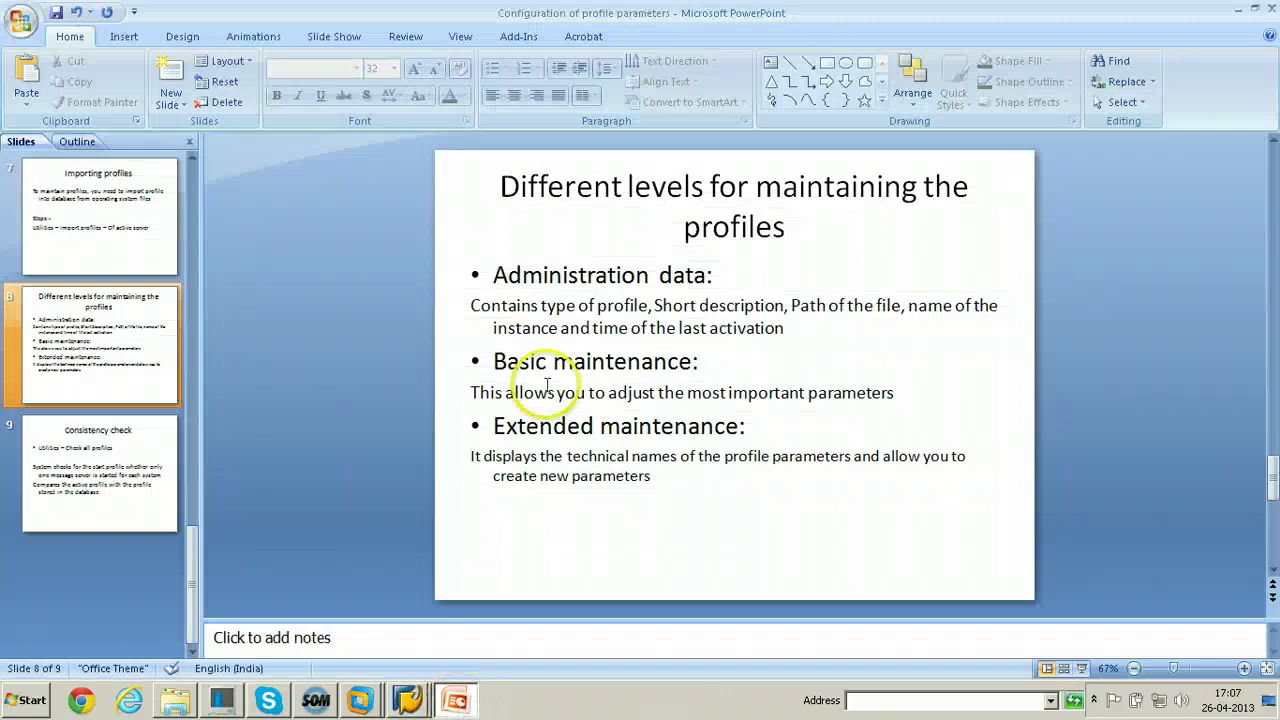
left_click(1082, 668)
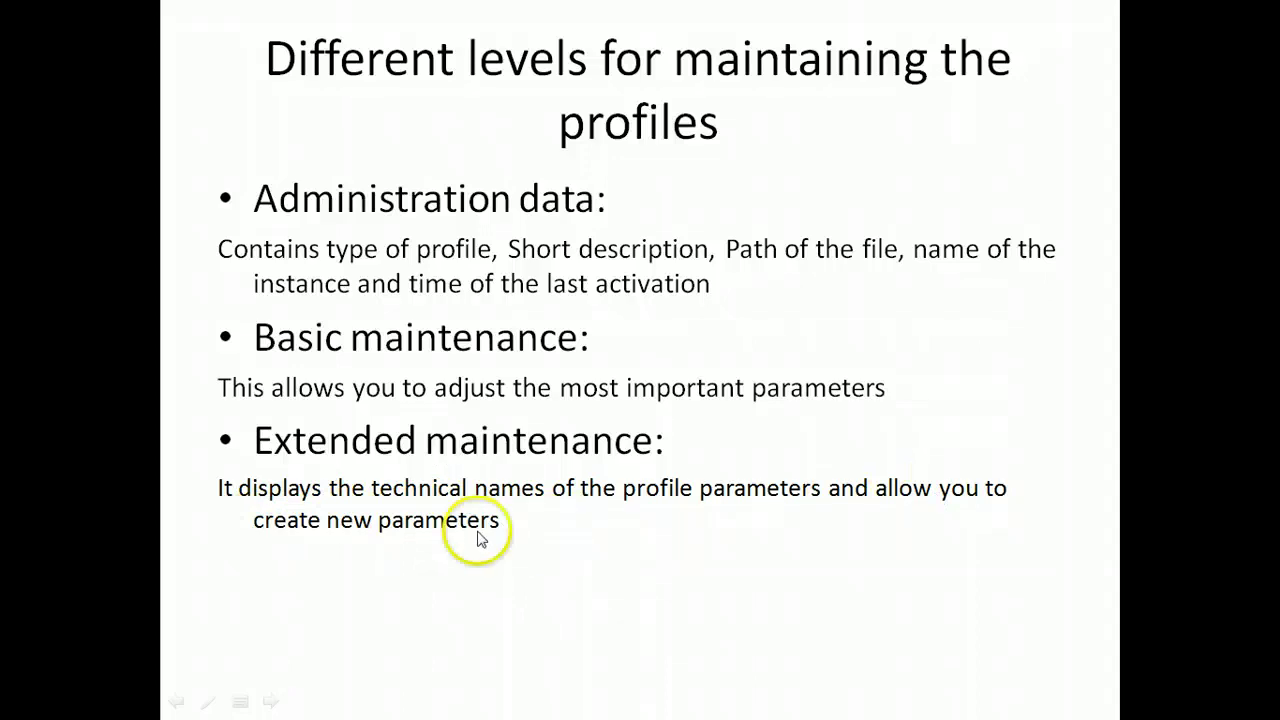
left_click(566, 559)
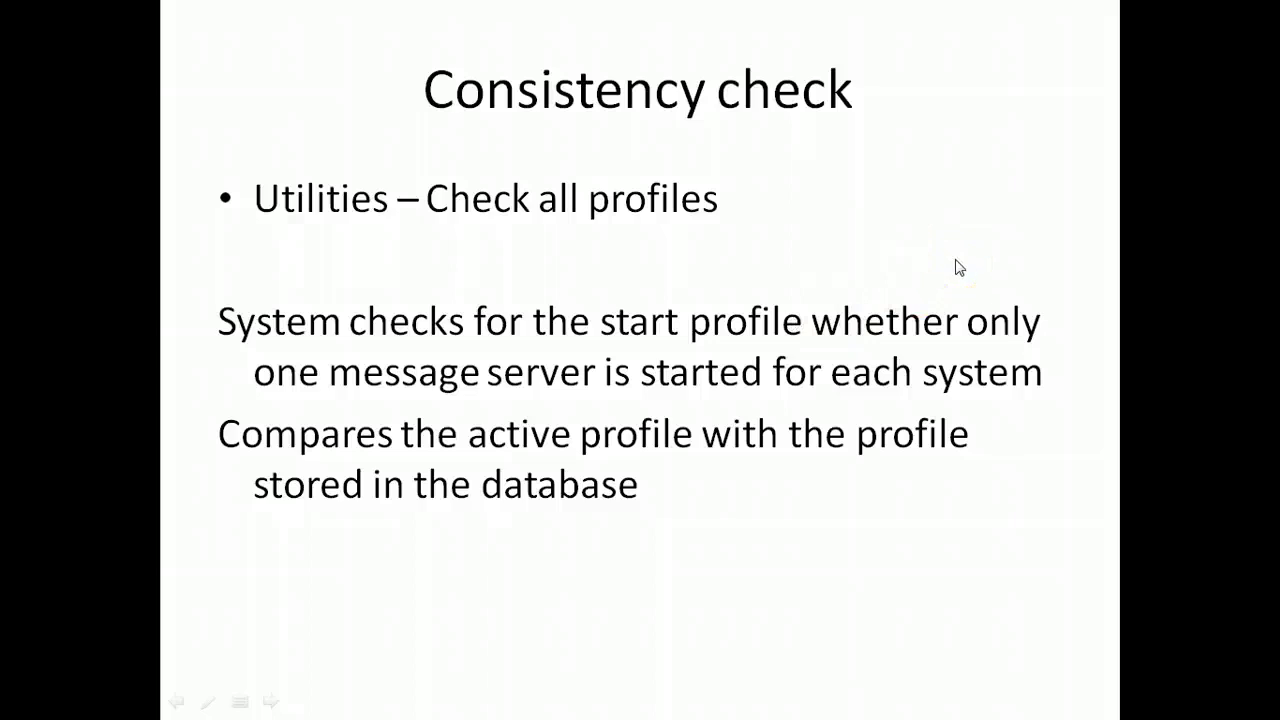
key("Escape")
Switch back to SAP, return to the Edit Profiles screen and run the check of all profiles of active servers
left_click(410, 697)
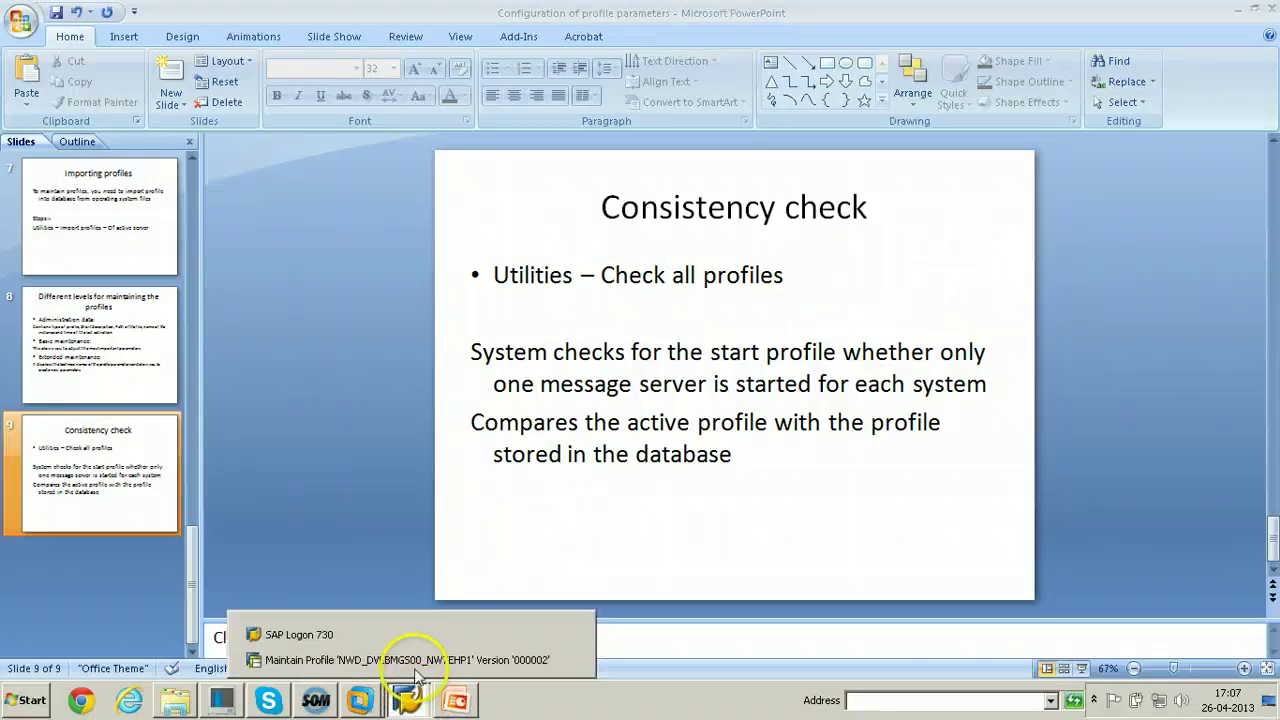
left_click(410, 660)
left_click(250, 50)
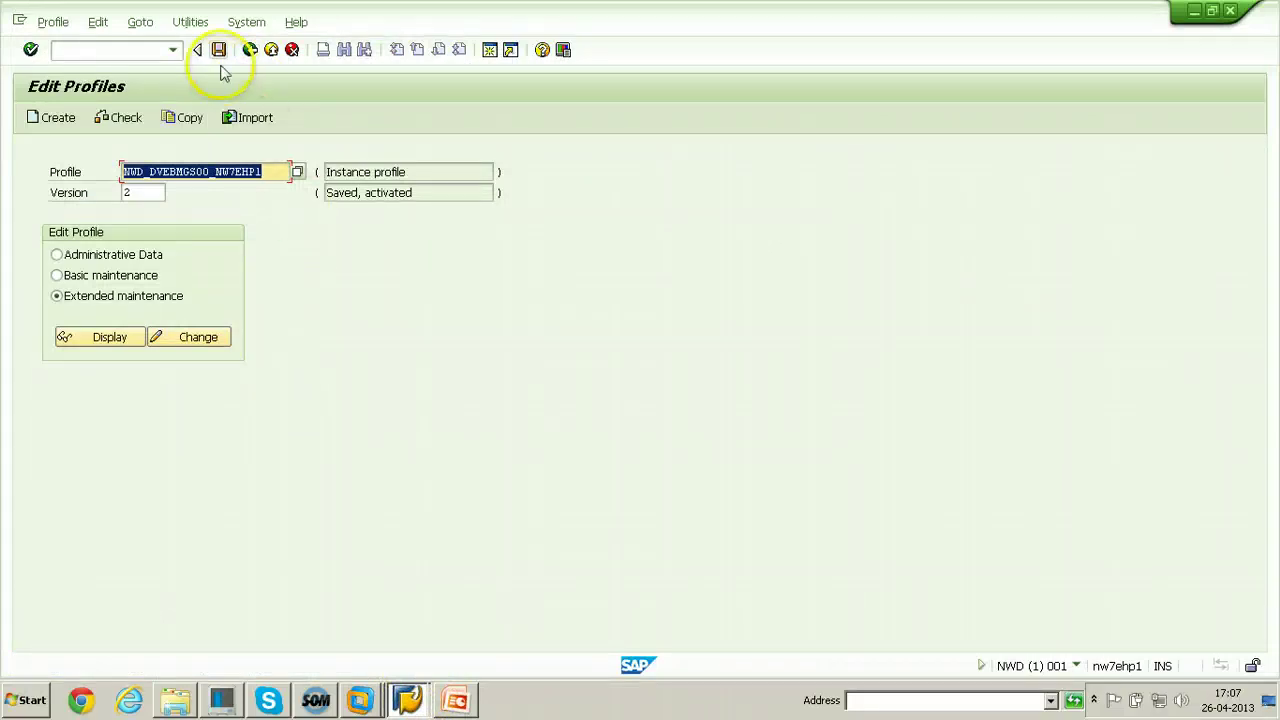
left_click(190, 22)
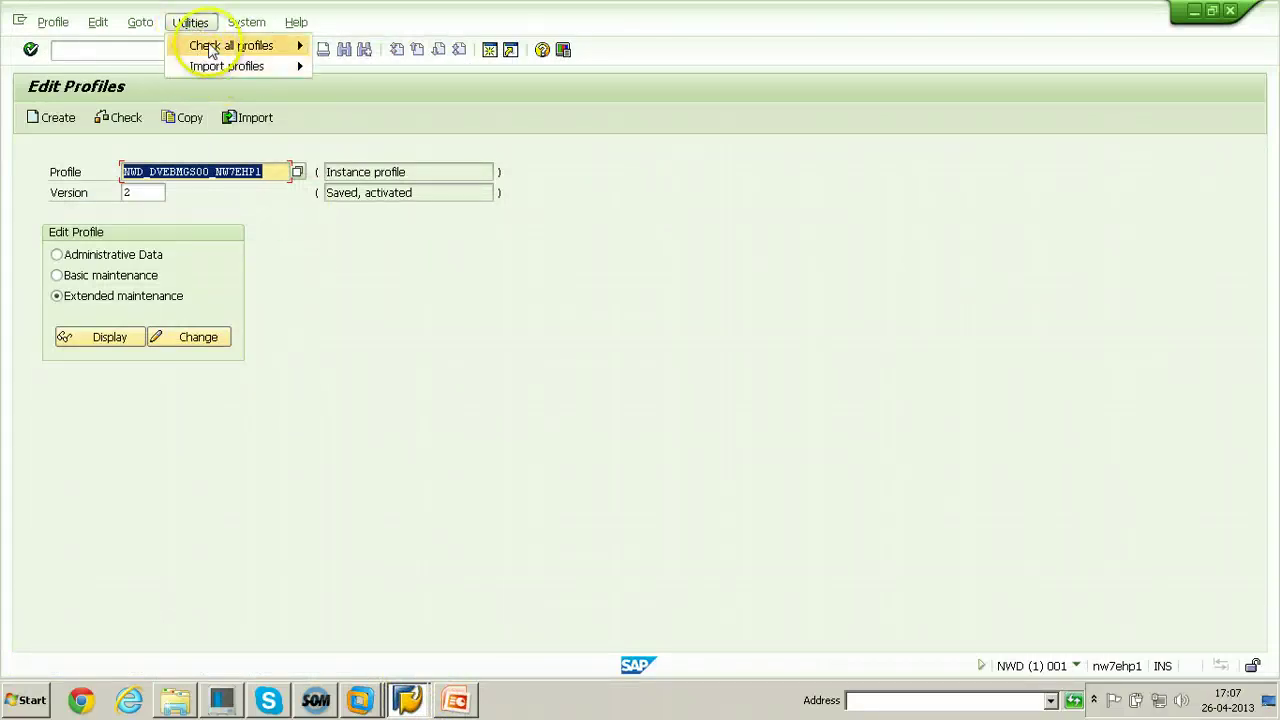
mouse_move(212, 49)
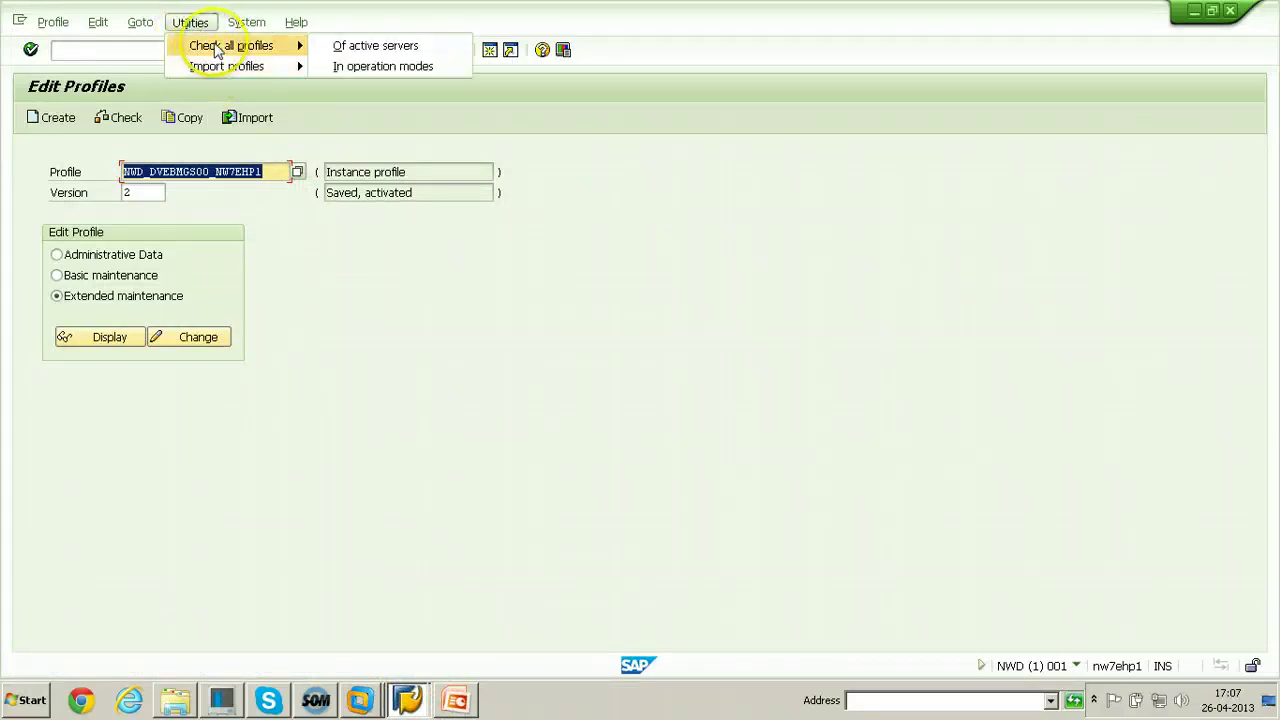
left_click(352, 48)
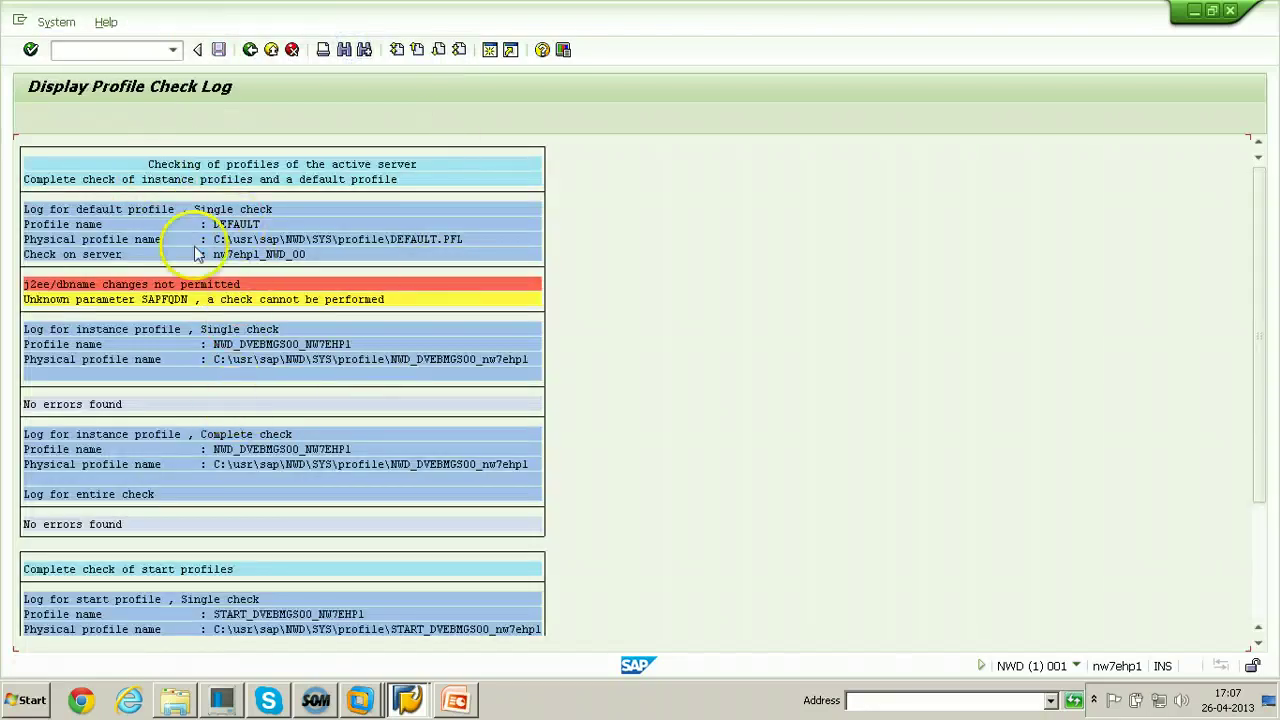
Review the profile check log for the default, instance and start profiles, and return to the Edit Profiles screen
scroll(385, 410, "down", 3)
scroll(392, 416, "down", 2)
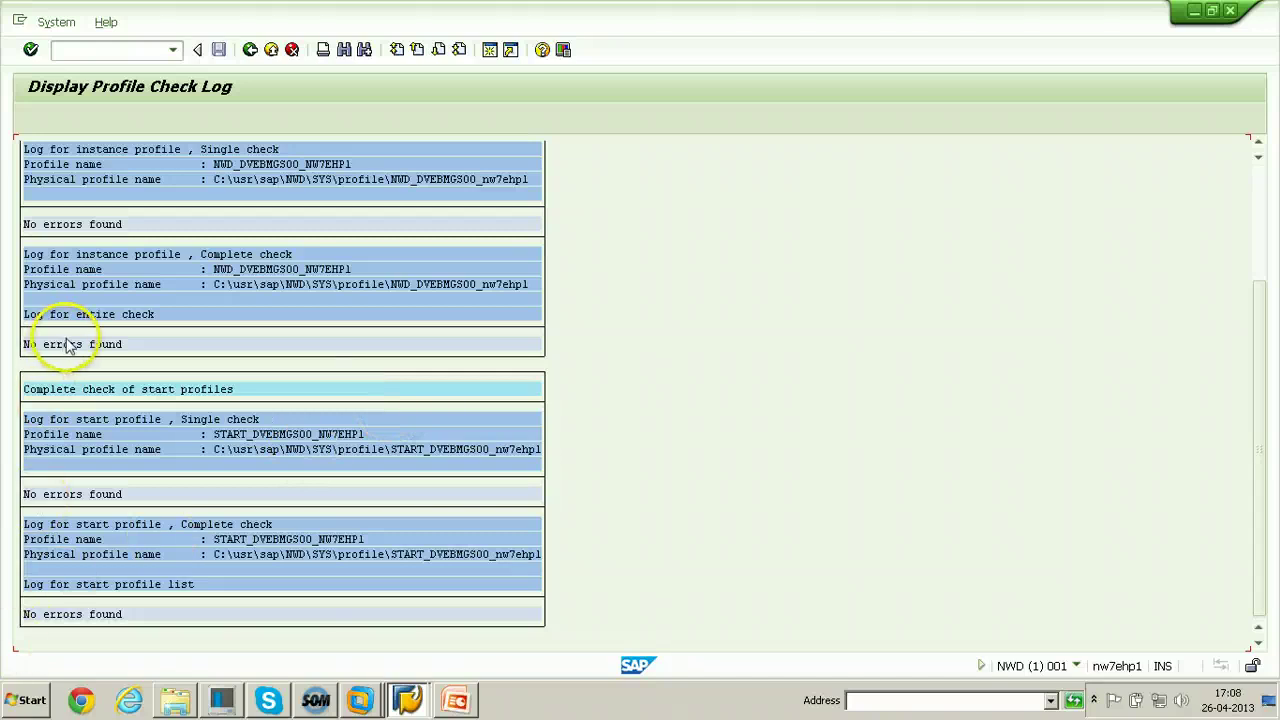
scroll(55, 320, "up", 1)
scroll(240, 358, "up", 5)
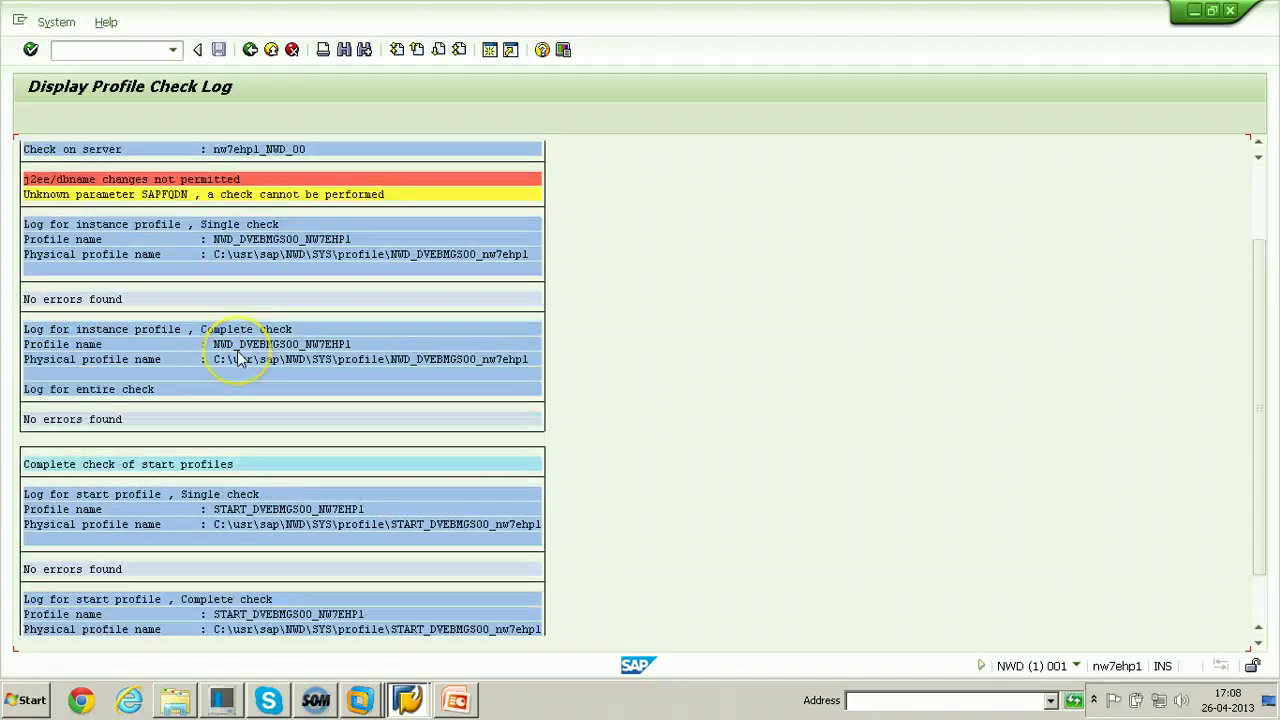
scroll(240, 358, "up", 1)
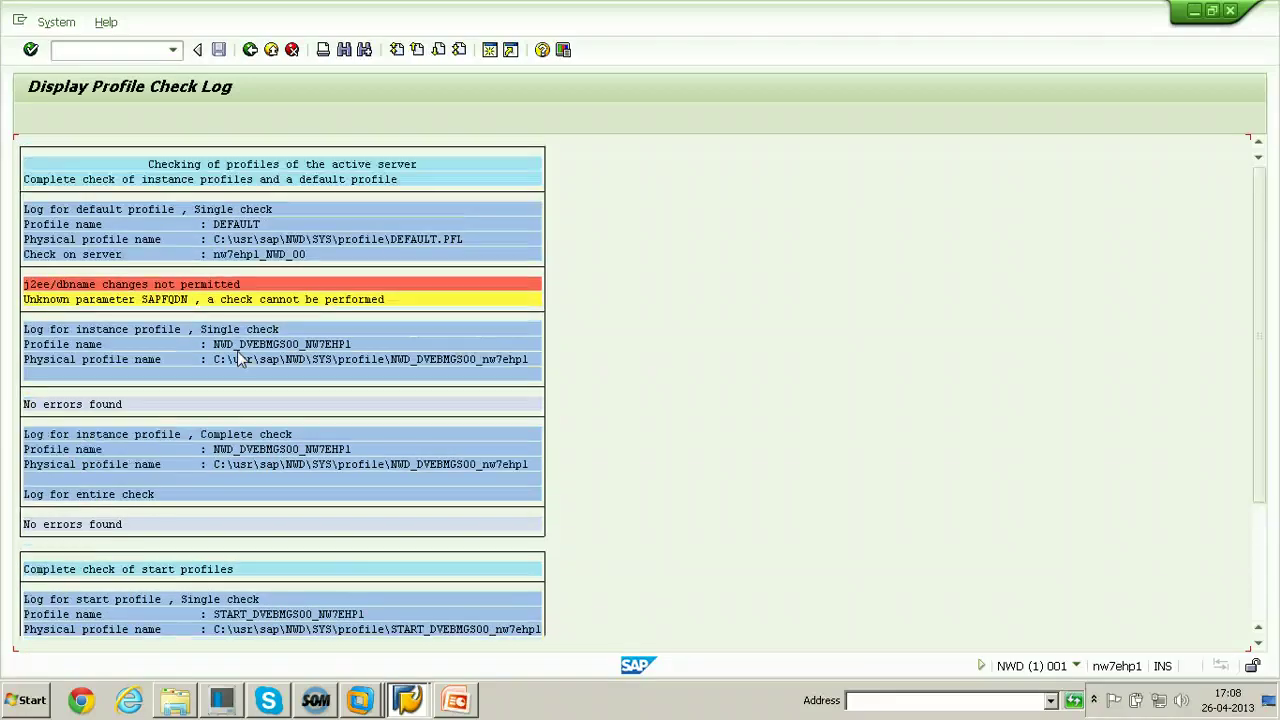
left_click(250, 49)
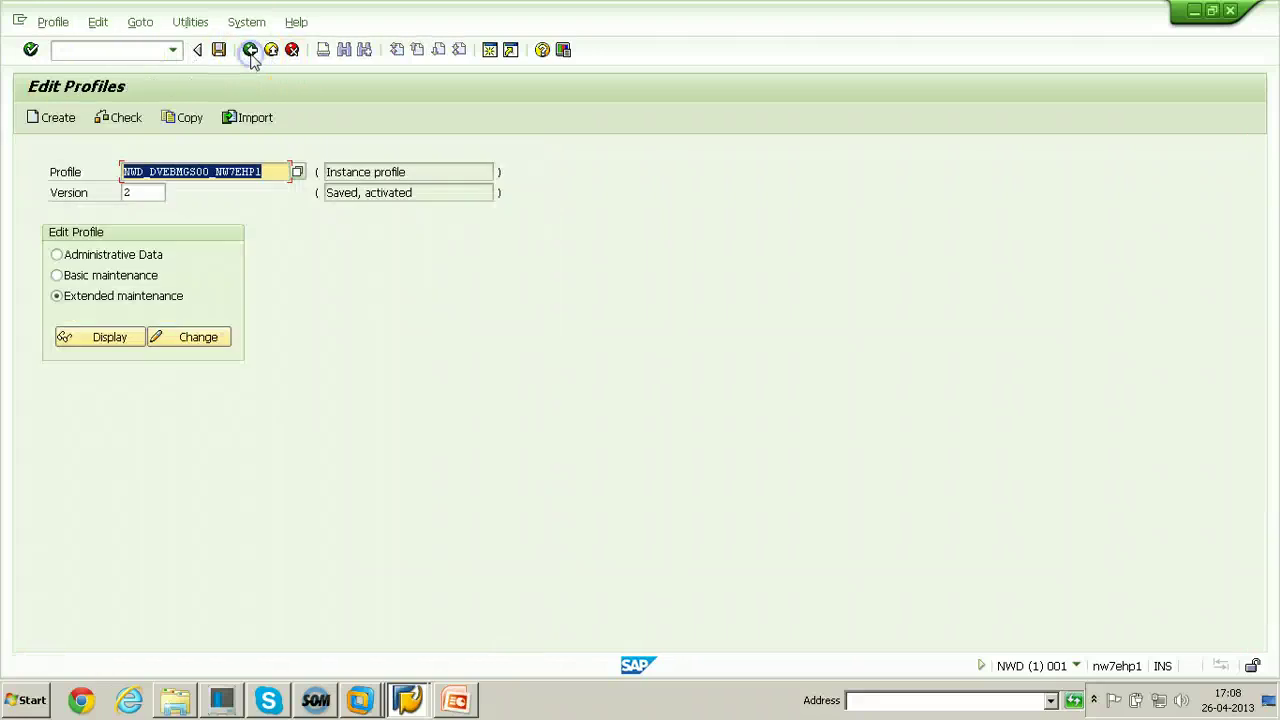
left_click(376, 433)
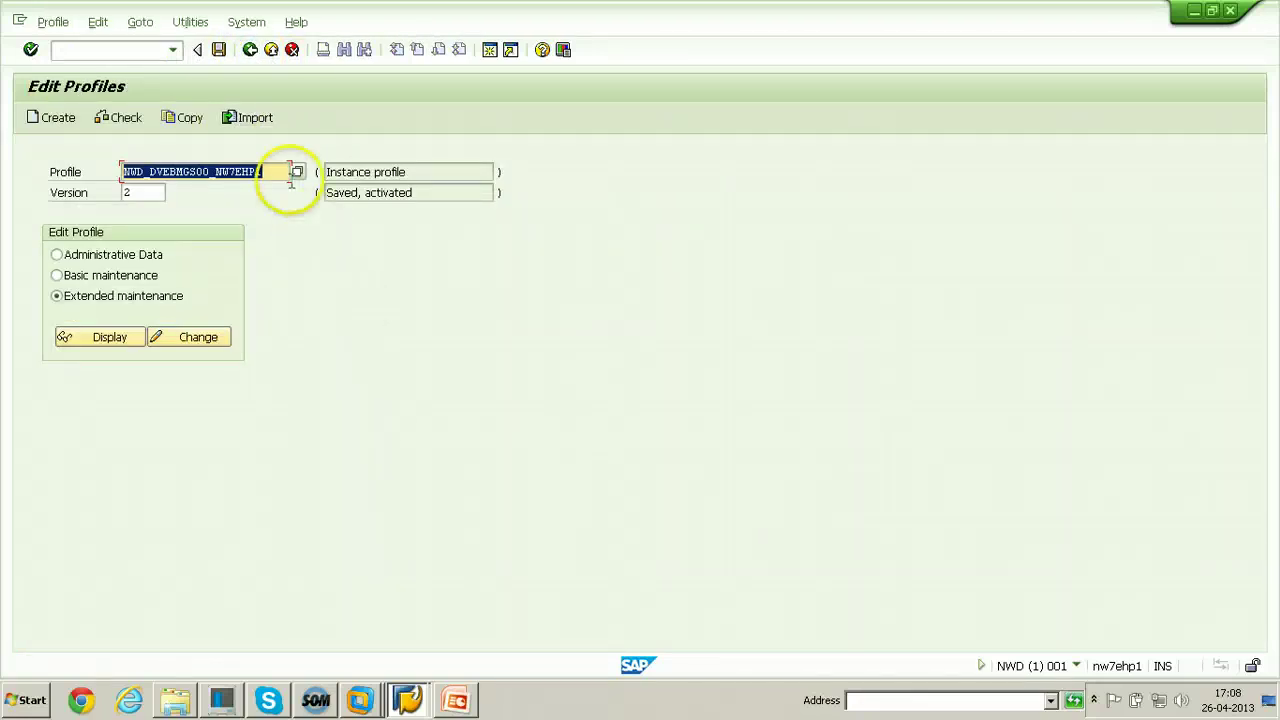